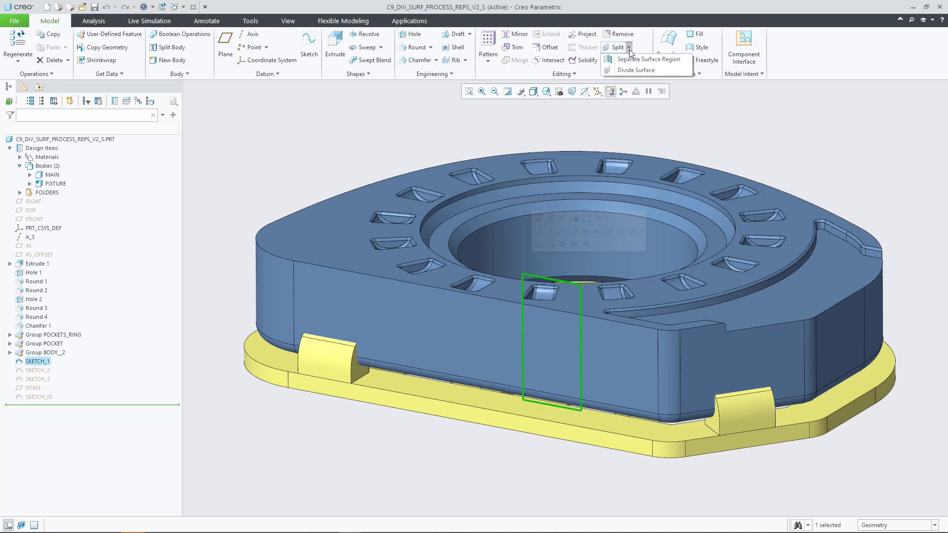
Step: Divide the long front side face with SKETCH_1, flipping the divided side to leave the rectangular patch
click(626, 69)
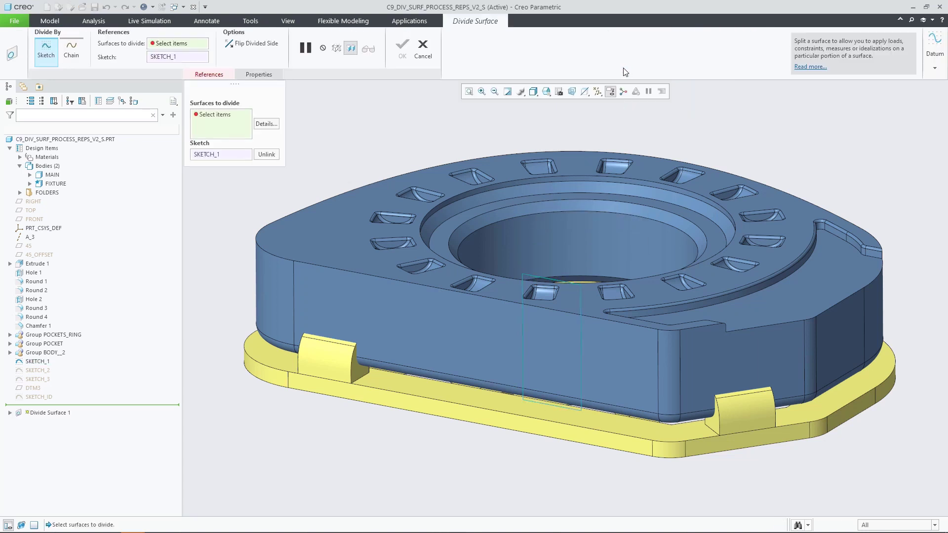
click(491, 332)
right_click(491, 332)
click(494, 313)
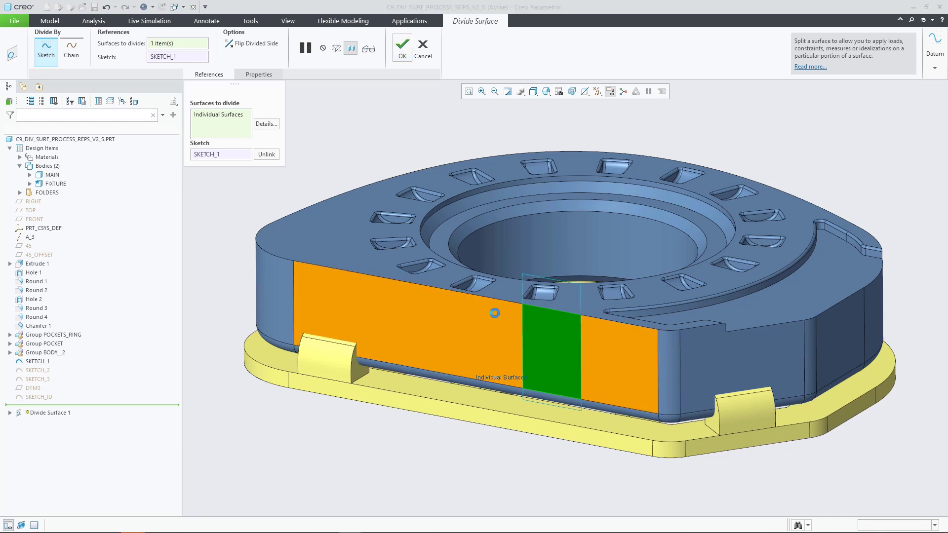
right_click(440, 339)
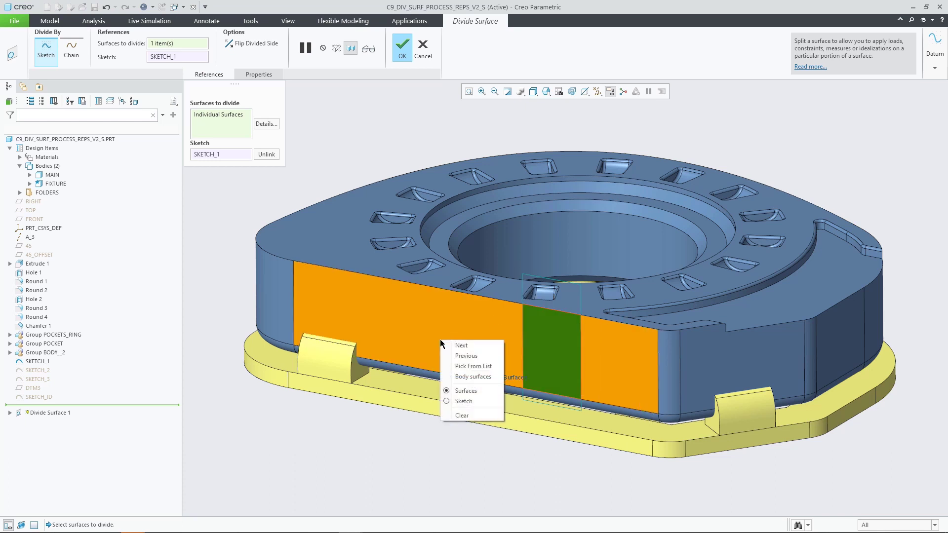
click(446, 322)
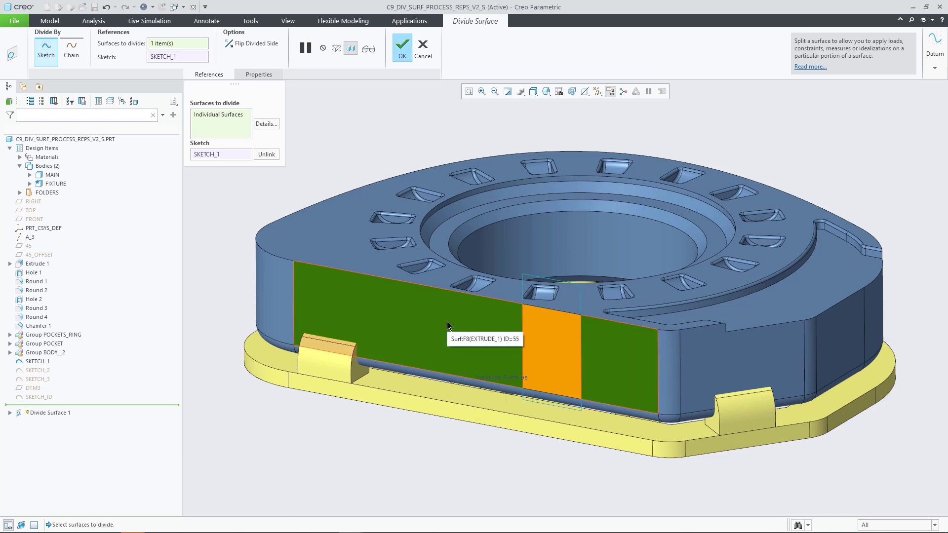
middle_click(447, 322)
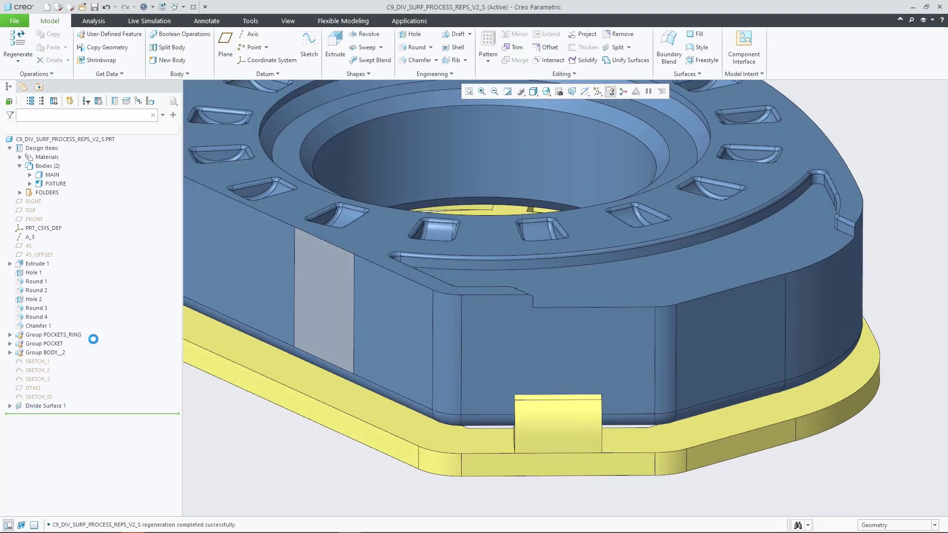
Step: Select SKETCH_2's regions, including the lower strip
click(37, 371)
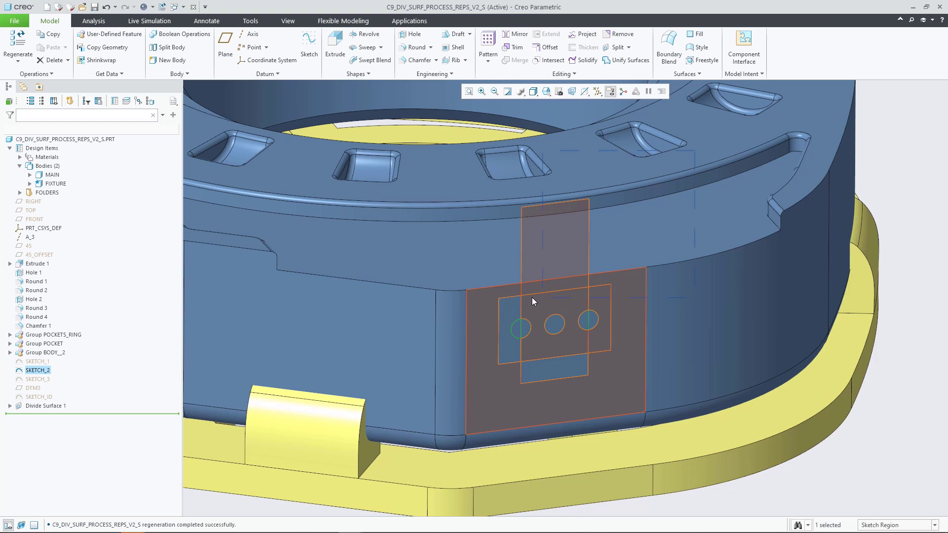
click(512, 299)
ctrl+click(571, 363)
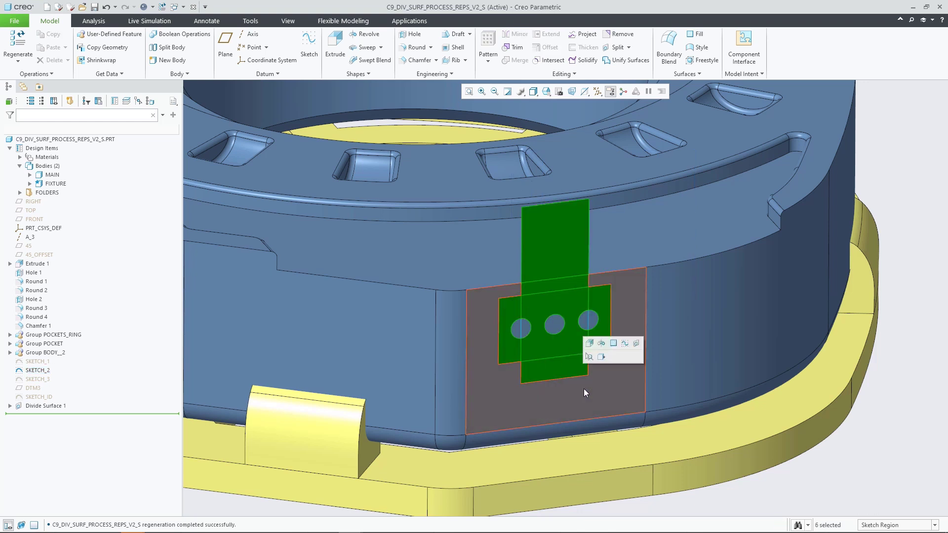
Step: Divide the upper band, the narrow strip above it and the rounded edge strip using those regions
click(638, 344)
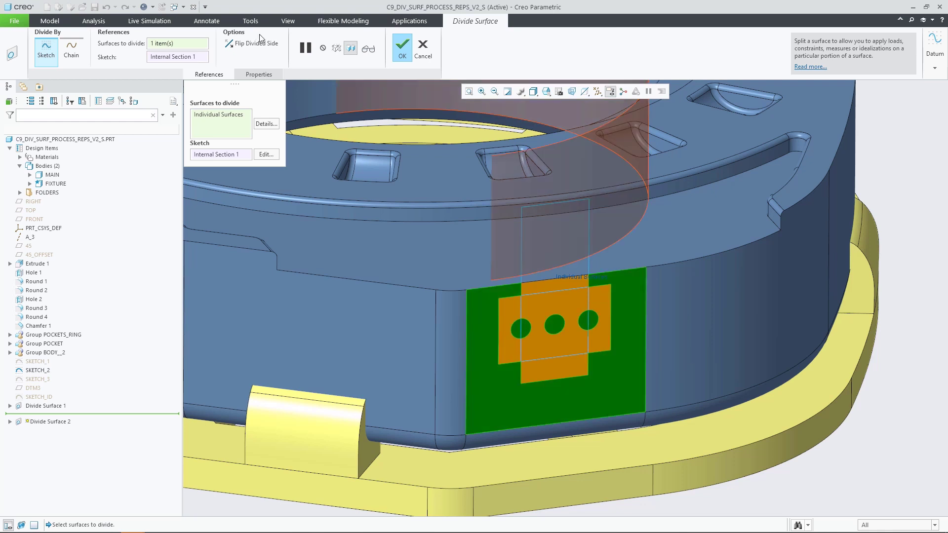
click(252, 43)
click(254, 46)
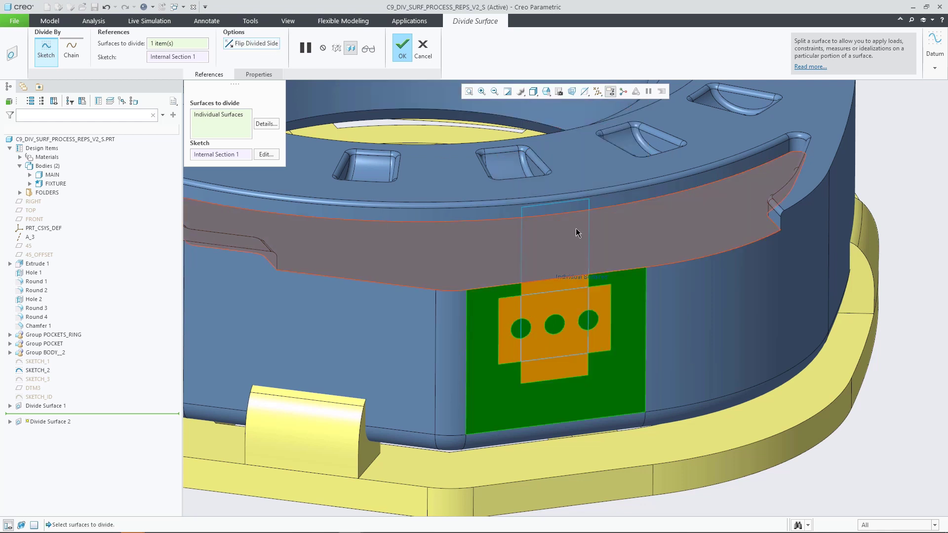
ctrl+click(574, 259)
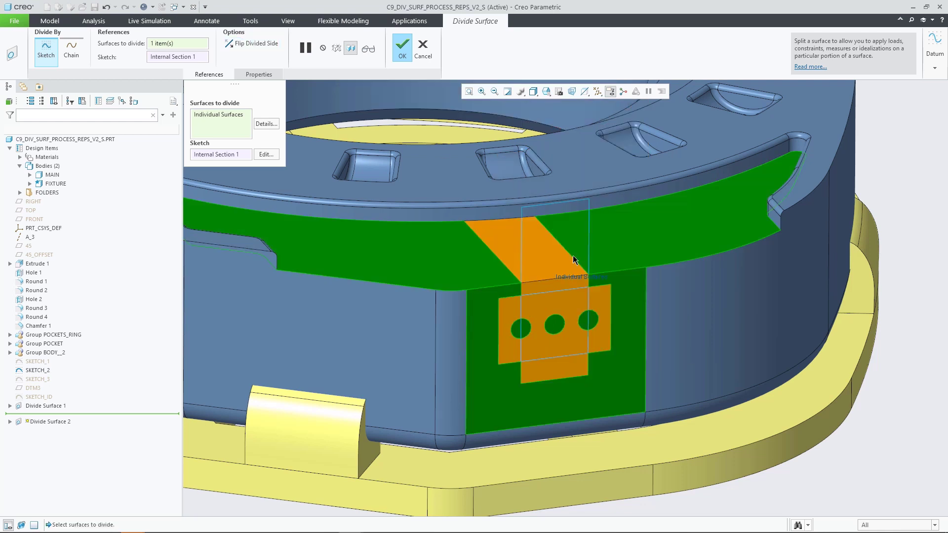
ctrl+click(499, 215)
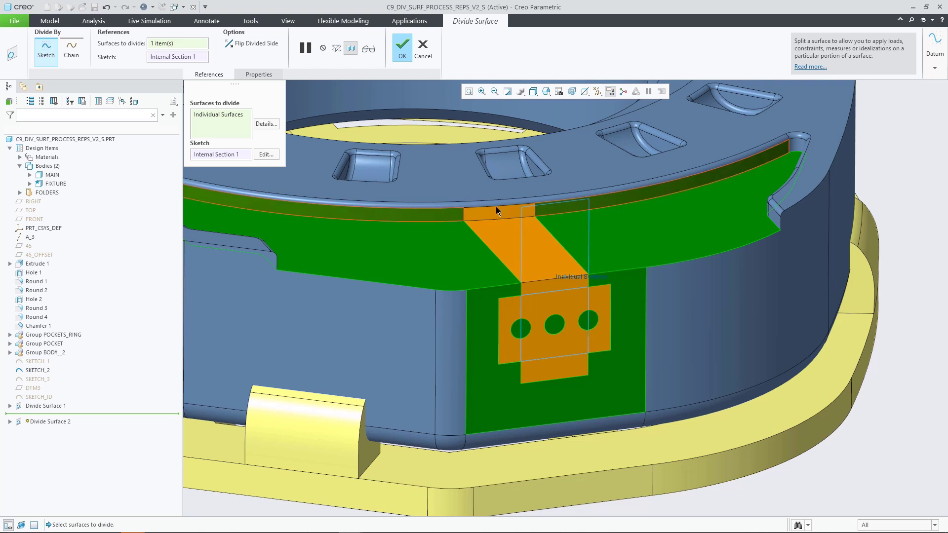
ctrl+click(496, 204)
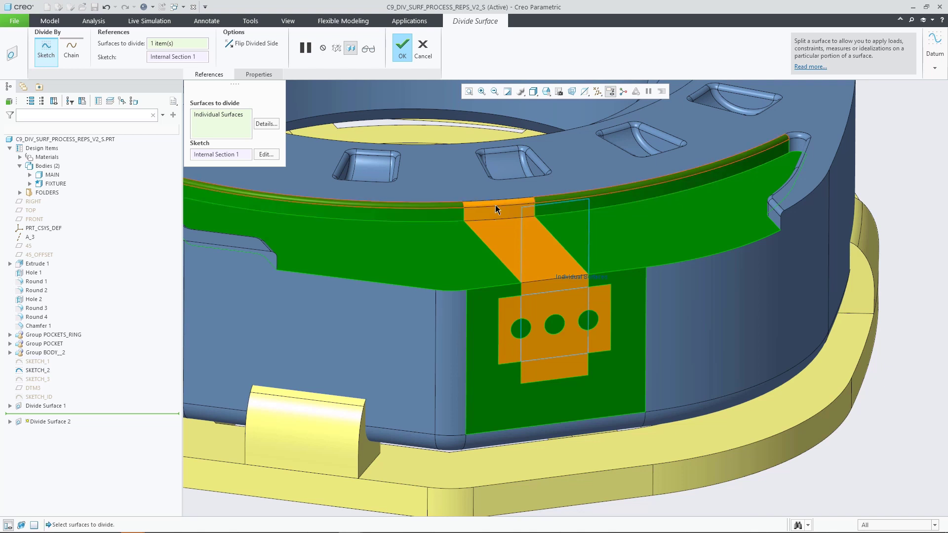
Step: Complete Divide Surface 2, select SKETCH_3, hide SKETCH_2's outlines and reset the view
middle_click(498, 213)
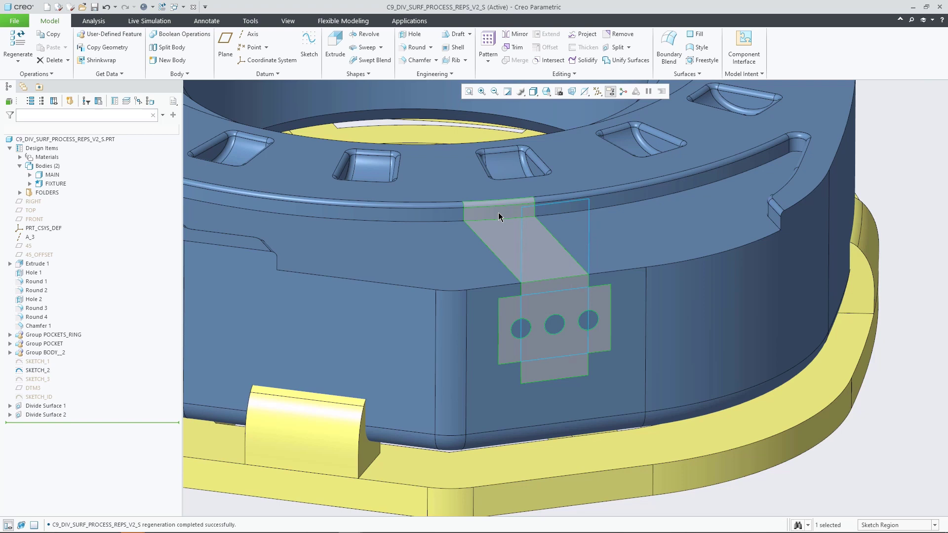
click(48, 379)
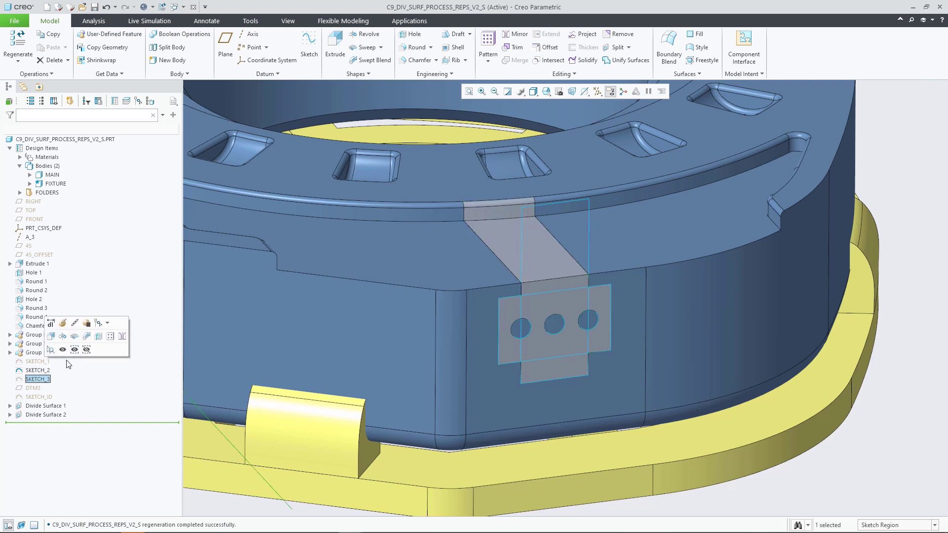
click(74, 352)
key(ctrl+d)
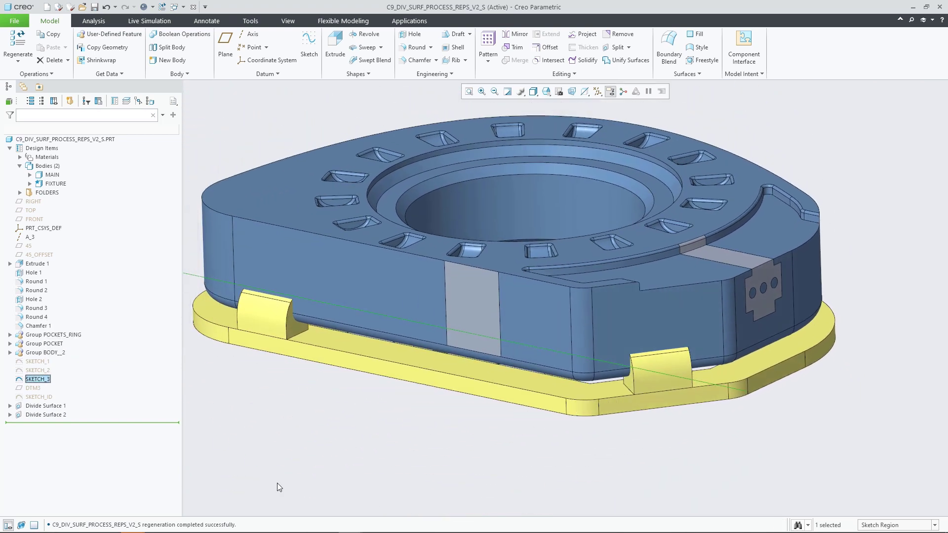
Step: Divide the loop of side faces along SKETCH_3, flipping the divided side to form the lower band
click(629, 47)
click(620, 71)
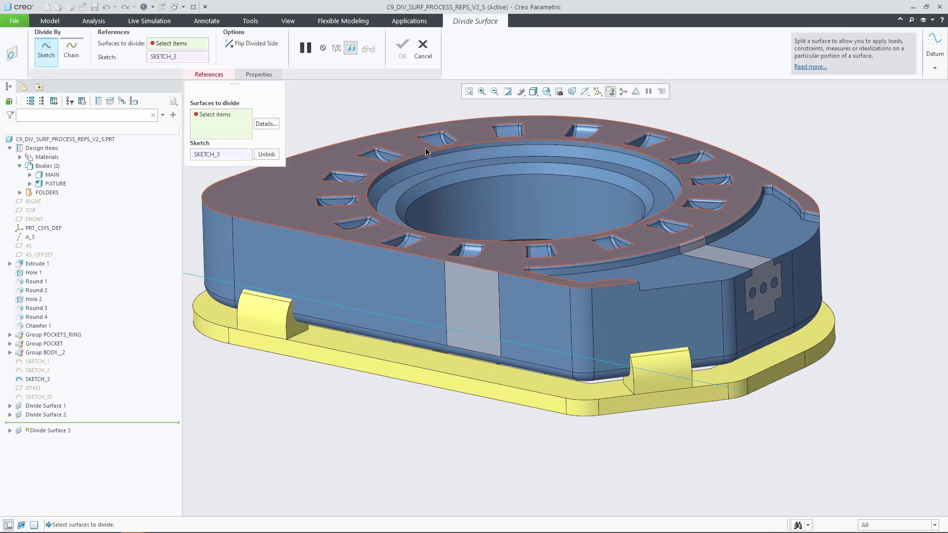
click(213, 155)
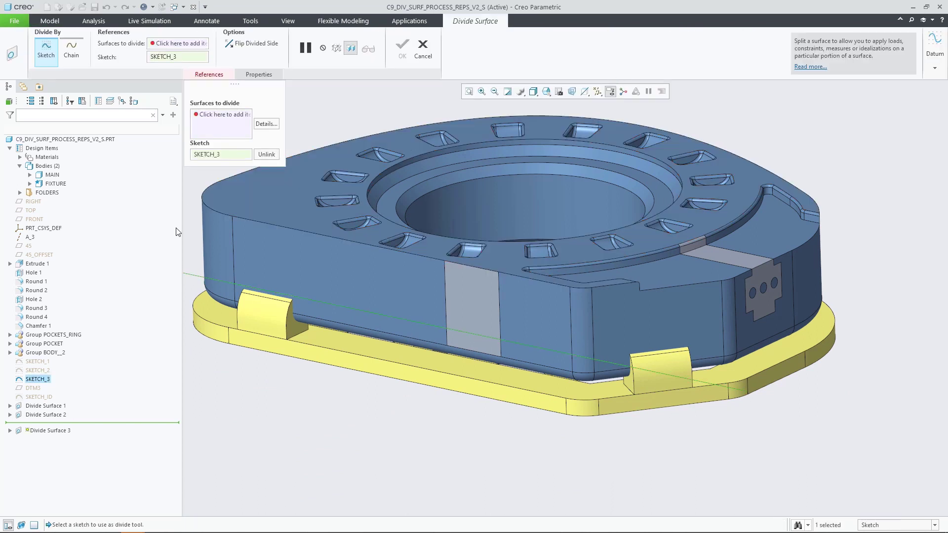
click(211, 116)
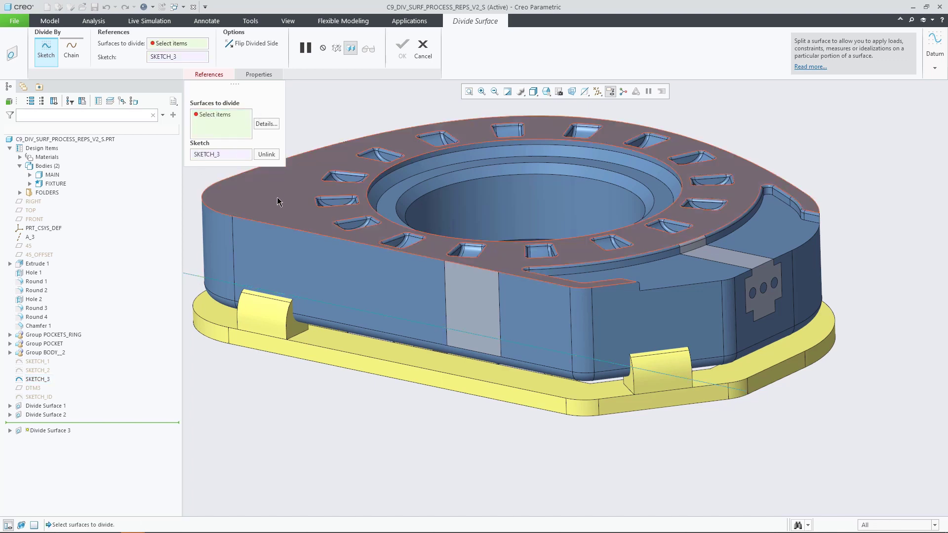
click(289, 226)
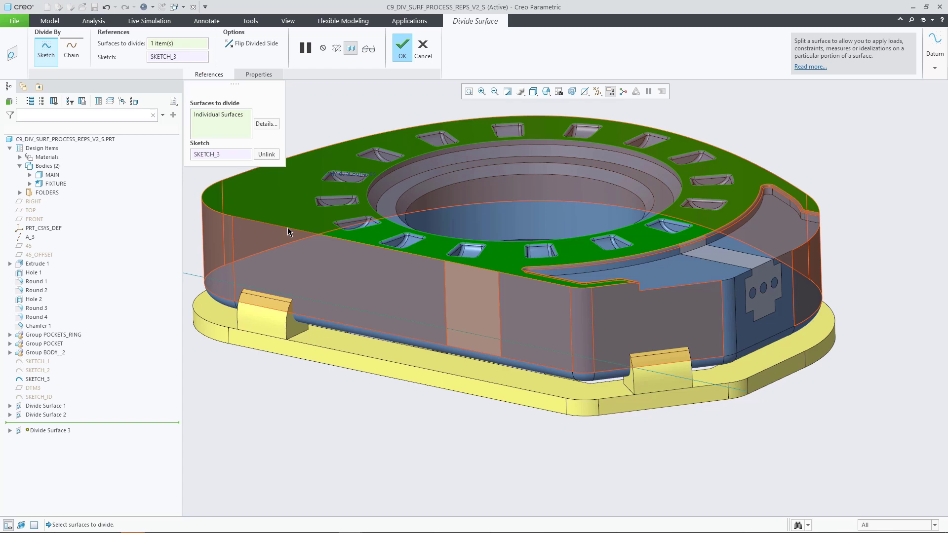
shift+click(289, 227)
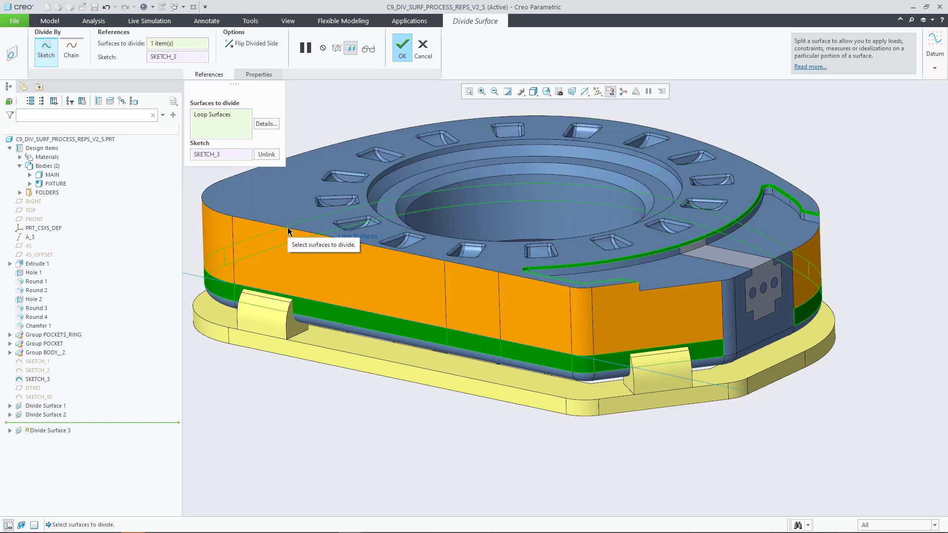
click(252, 43)
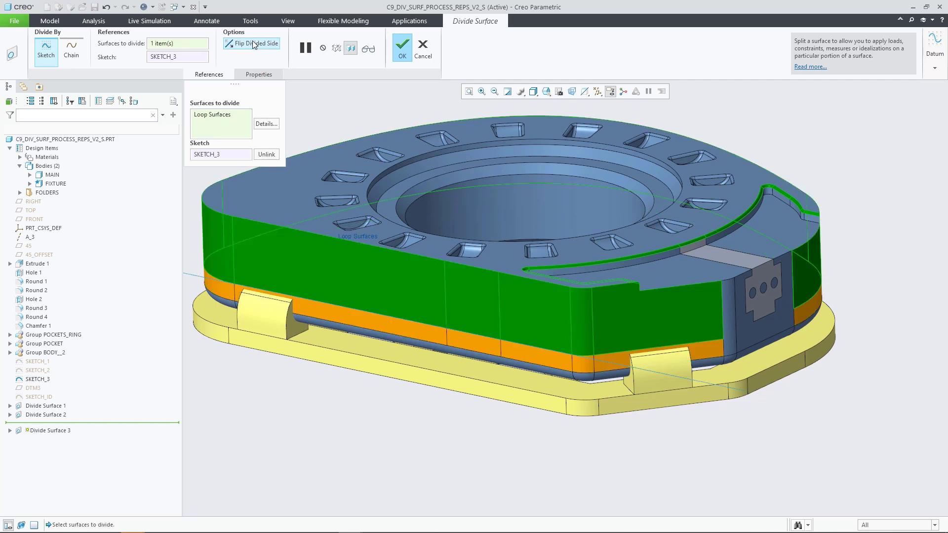
click(401, 45)
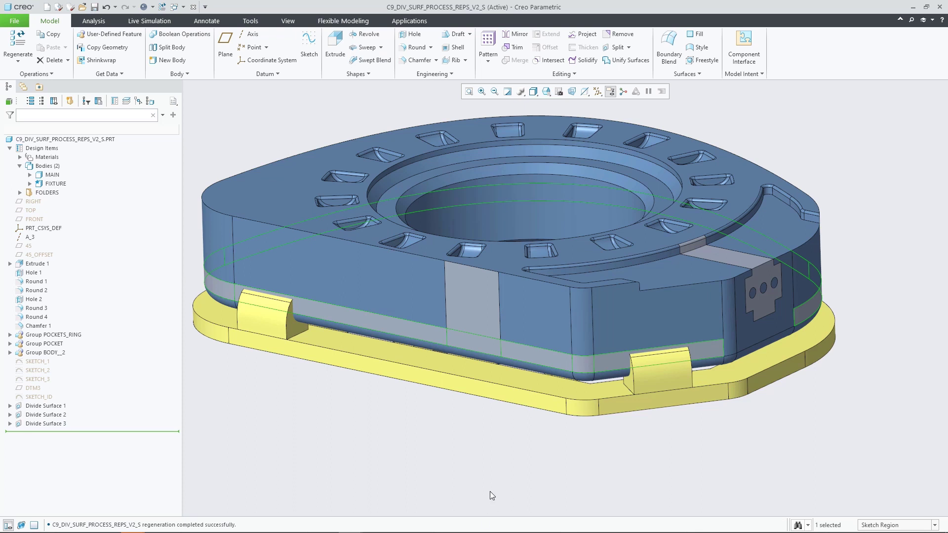
Step: Select the DIVIDE SURFACE_3 intent surface band and give it a white appearance
click(470, 457)
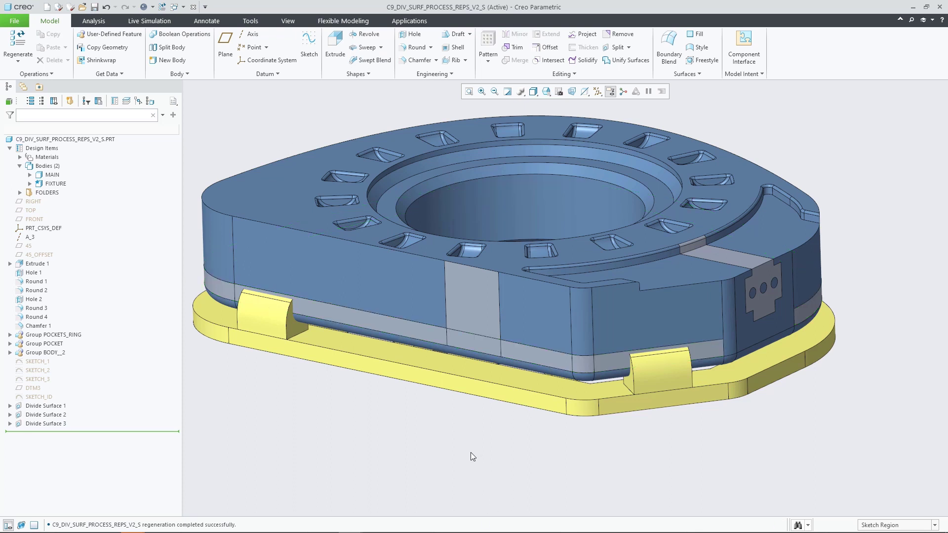
right_click(421, 330)
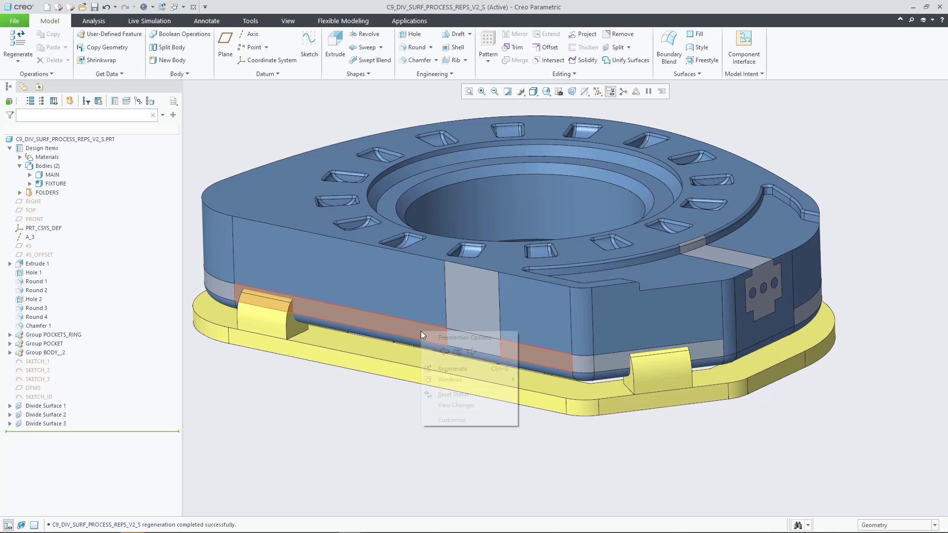
click(458, 352)
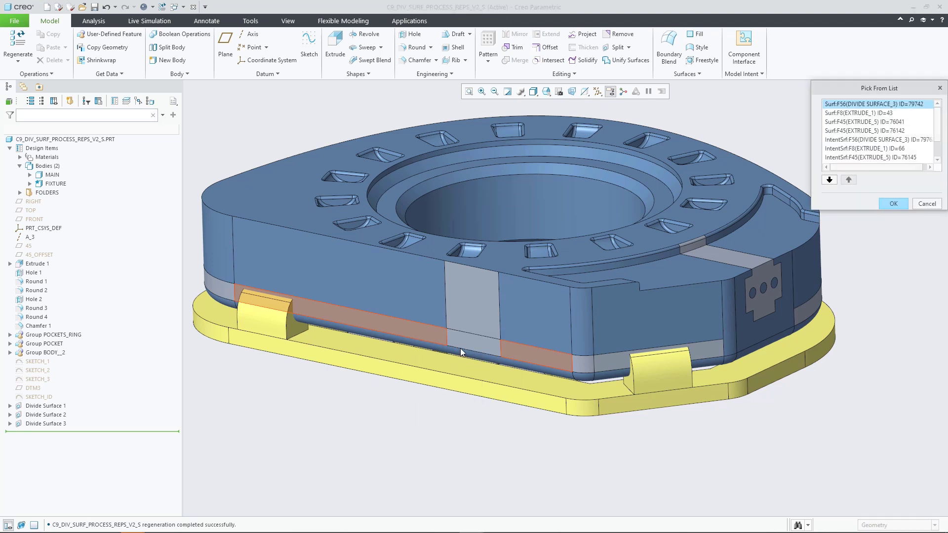
click(879, 140)
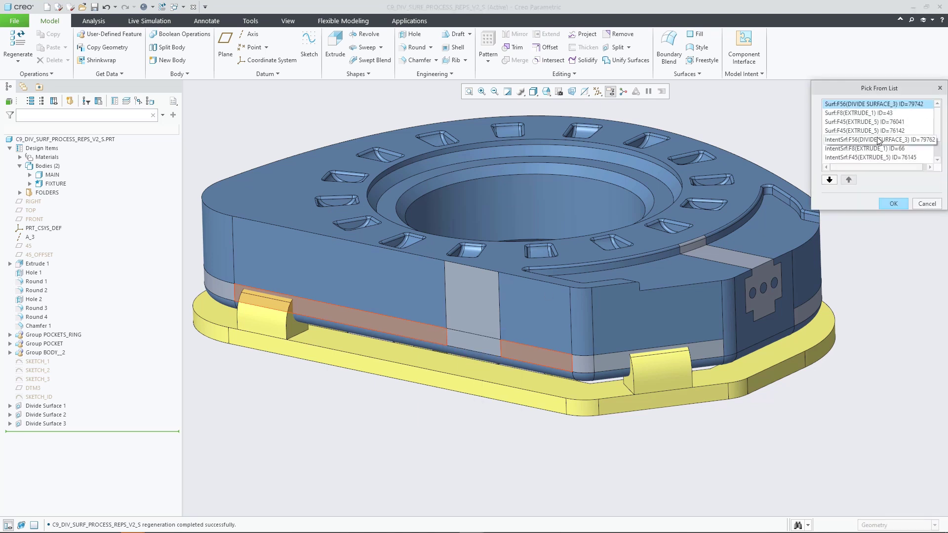
click(901, 205)
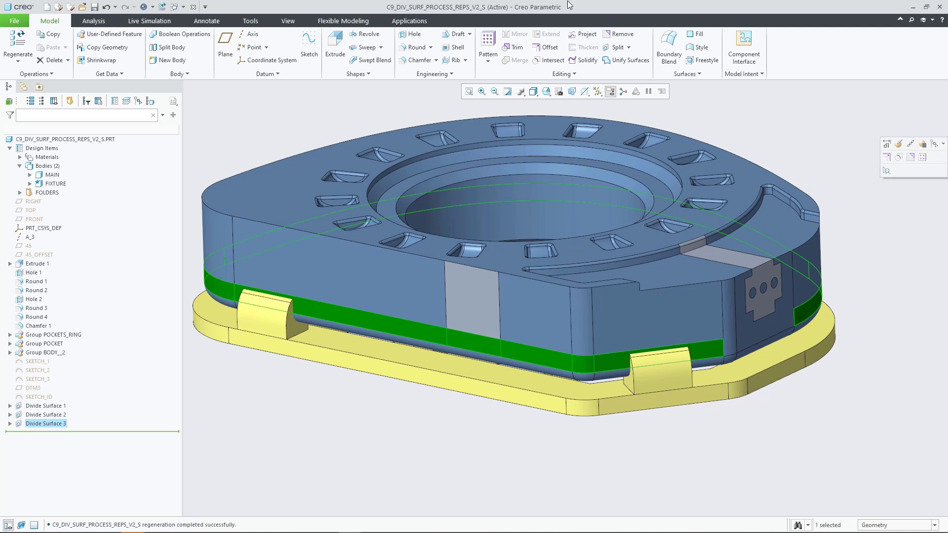
click(157, 8)
click(194, 64)
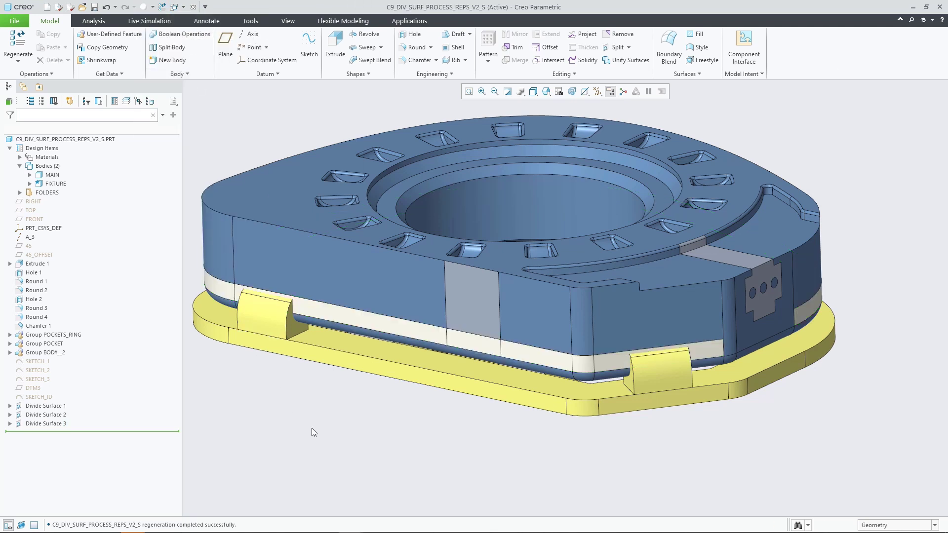
Step: Create intersection curves between the MAIN and FIXTURE bodies
click(55, 177)
click(111, 147)
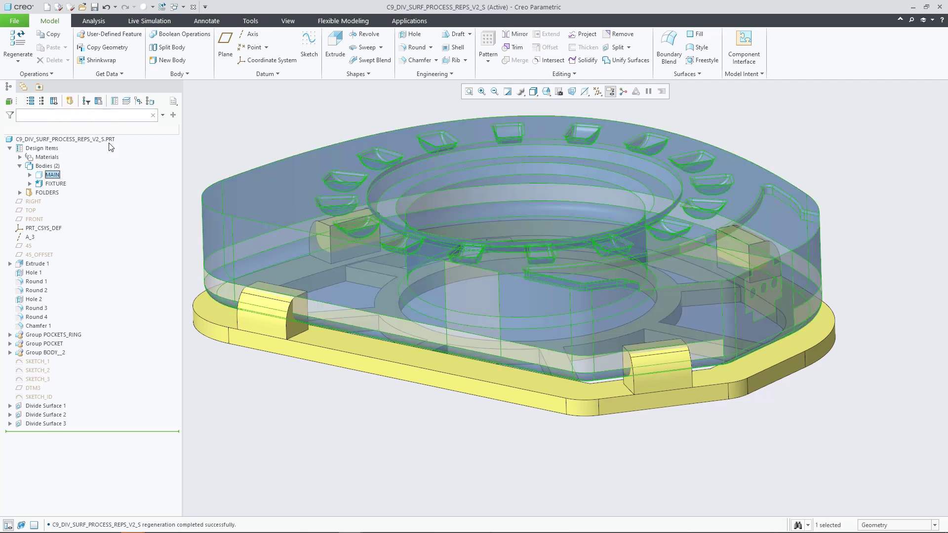
ctrl+click(55, 184)
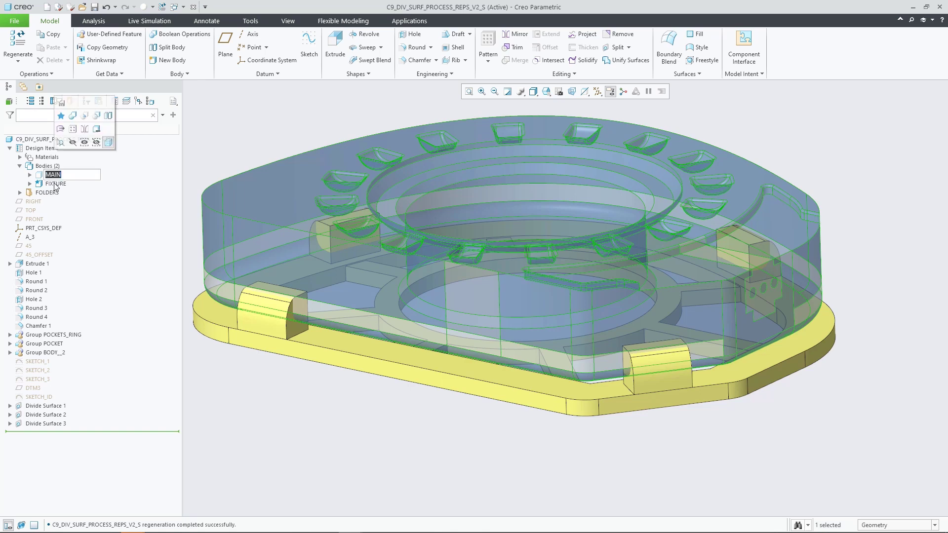
click(549, 60)
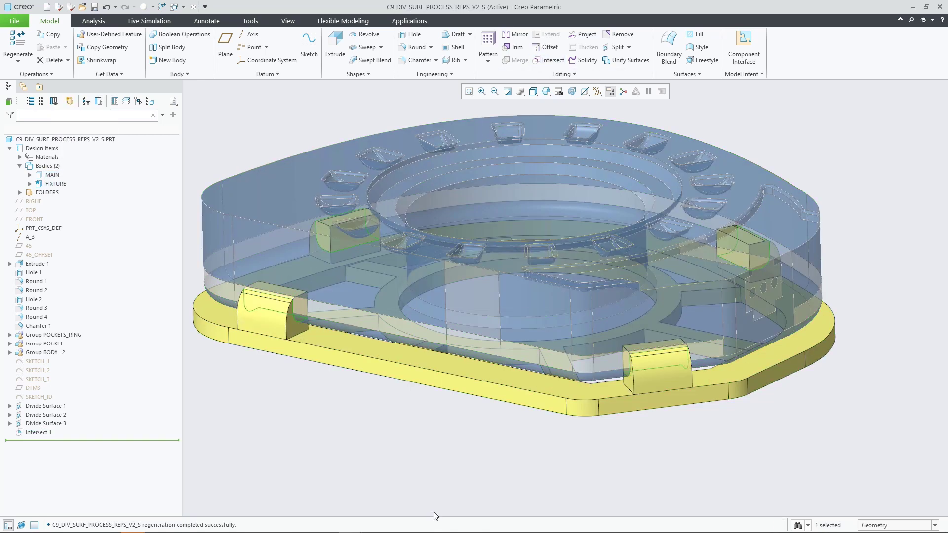
Step: Subtract the MAIN body from the FIXTURE body
click(59, 184)
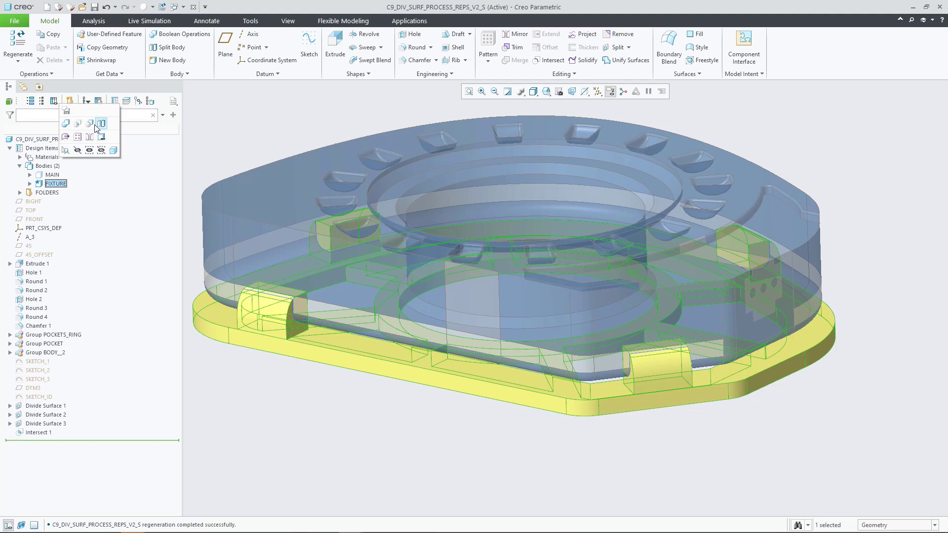
click(91, 129)
click(53, 175)
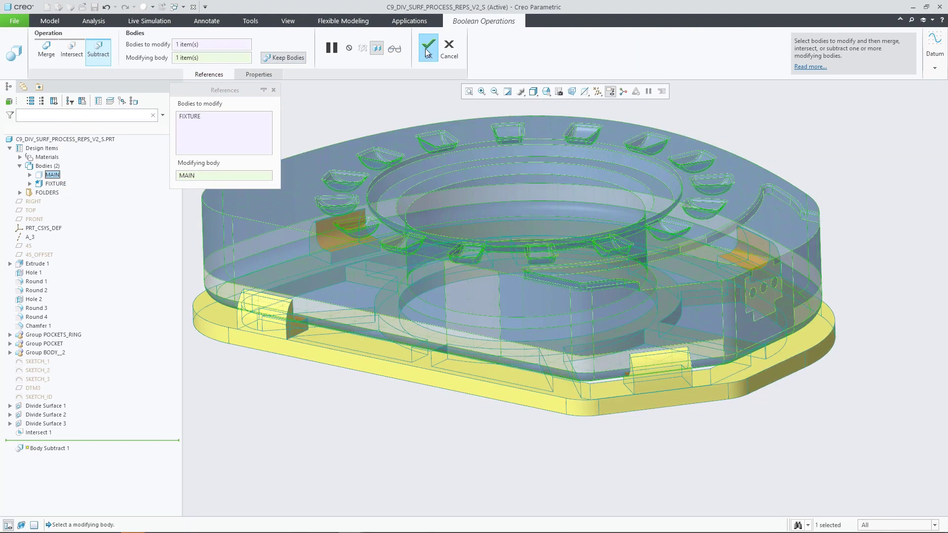
click(427, 50)
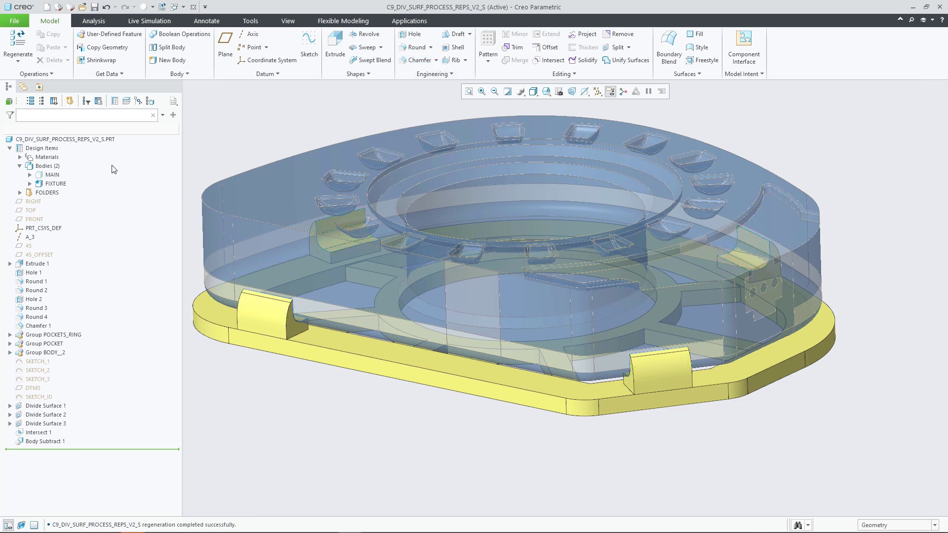
Step: Hide the FIXTURE body and return the model to the standard orientation
click(55, 183)
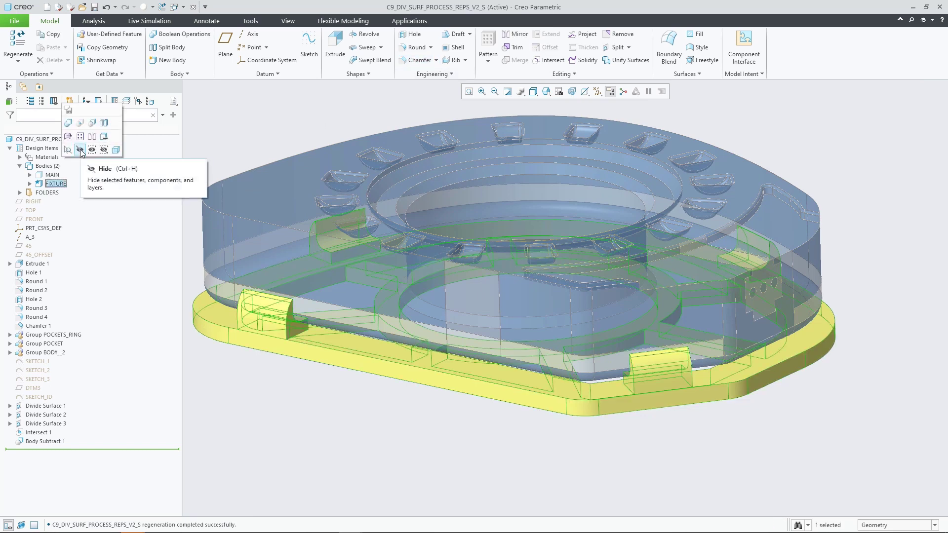
click(80, 150)
key(ctrl+d)
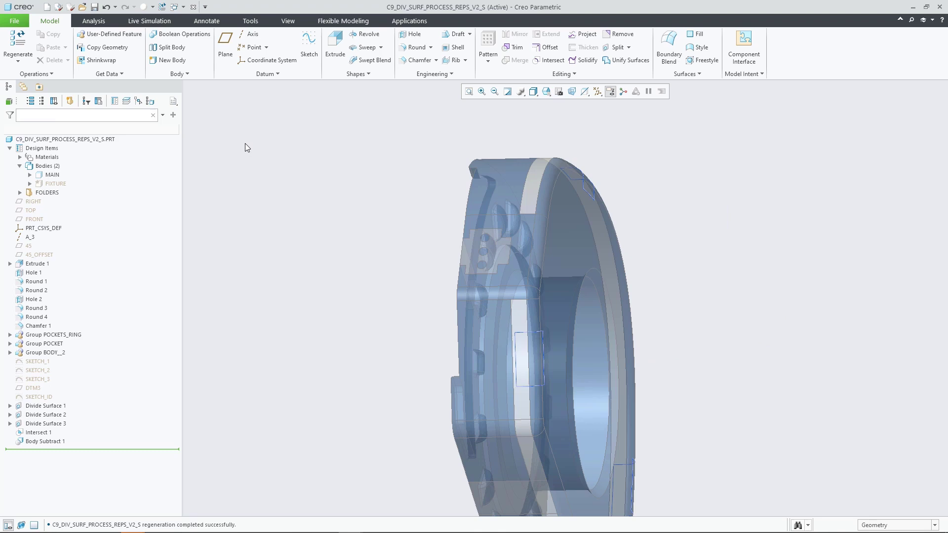
Step: Divide the MAIN body's surfaces along the Intersect 1 curves, flipping the divided side to leave four patches
click(43, 433)
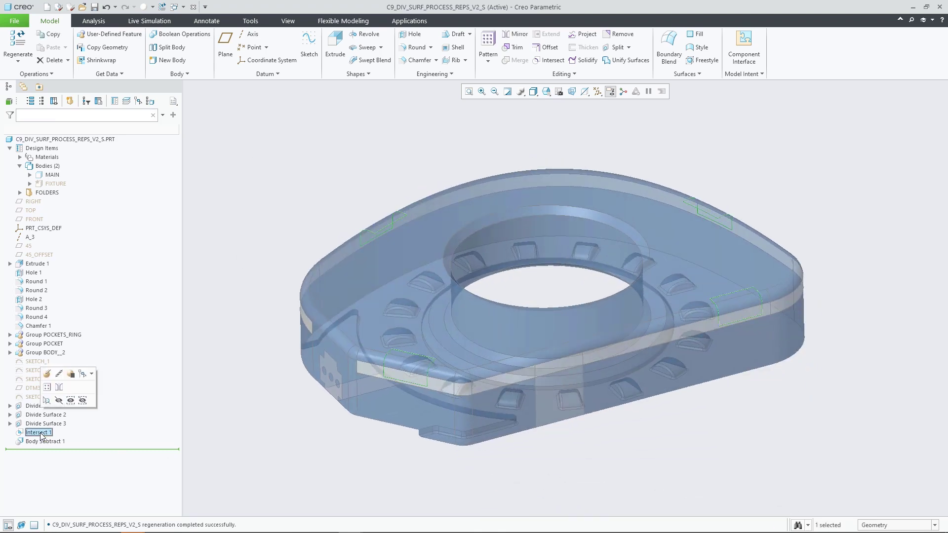
click(616, 48)
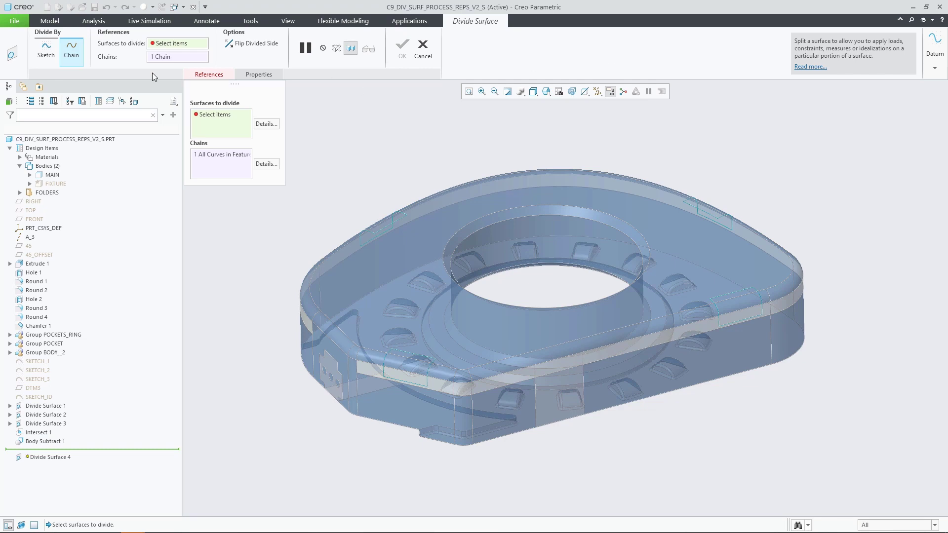
click(220, 157)
click(215, 121)
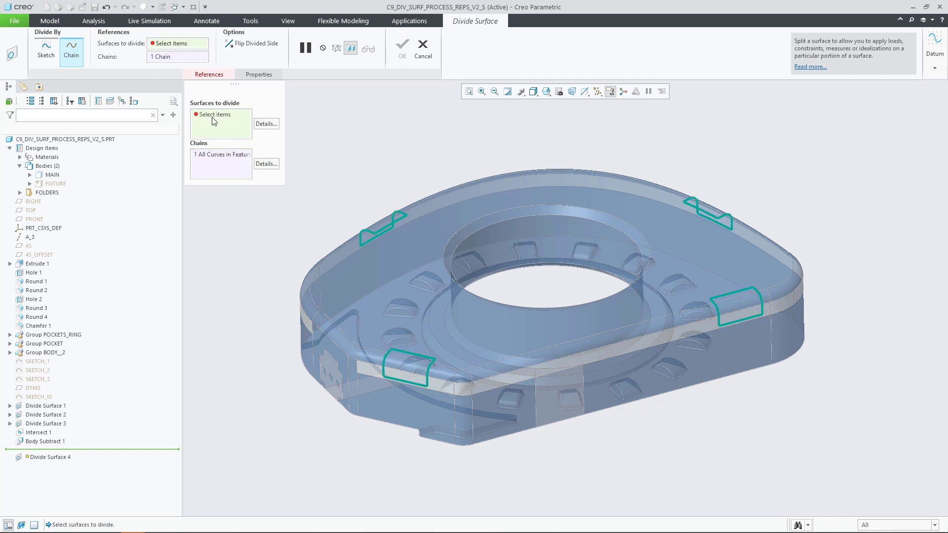
click(52, 176)
click(240, 45)
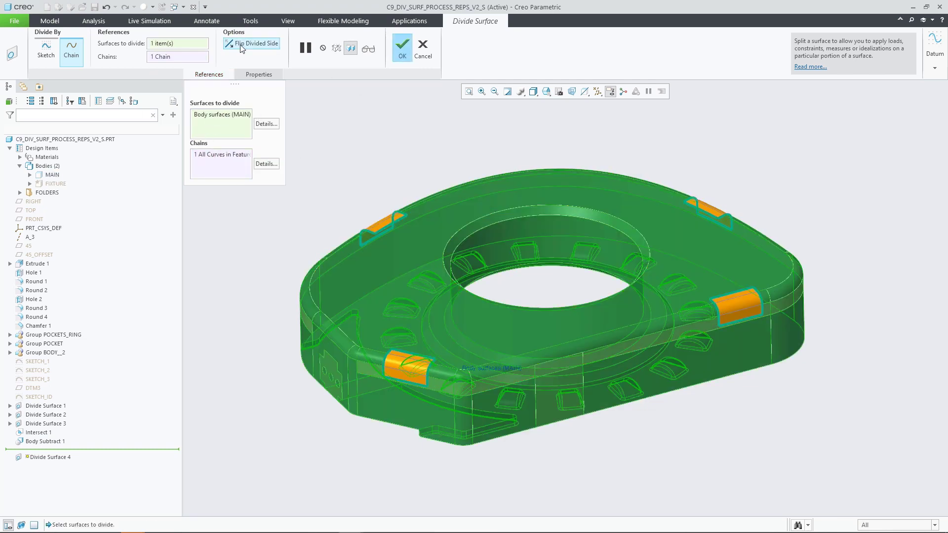
click(404, 45)
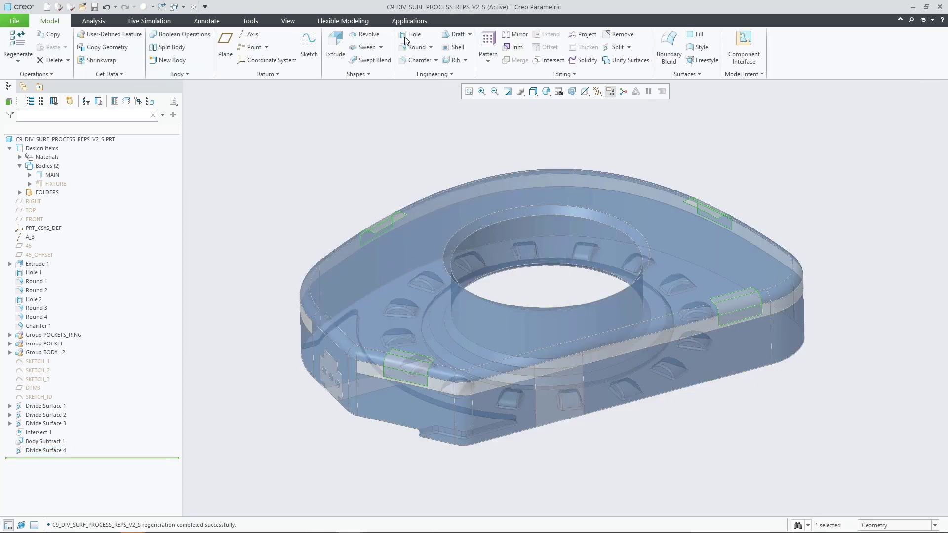
Step: Create Reference 1 as an Intent Surface reference holding the four DIVIDE SURFACE_4 patches
click(273, 73)
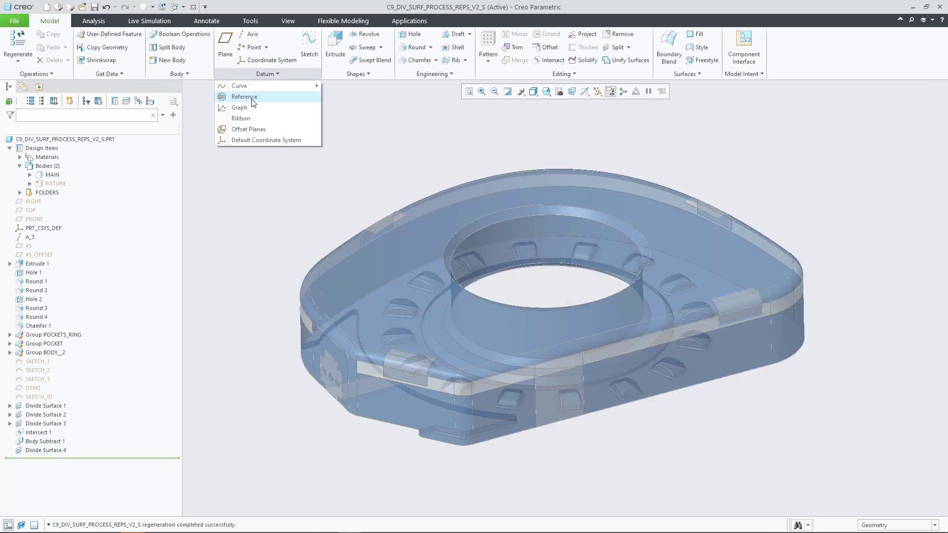
click(250, 98)
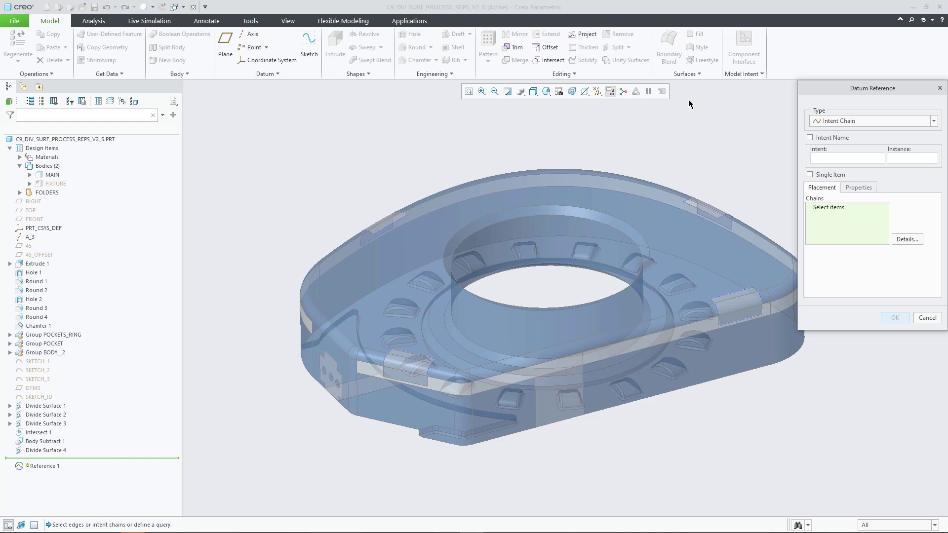
click(856, 123)
click(852, 141)
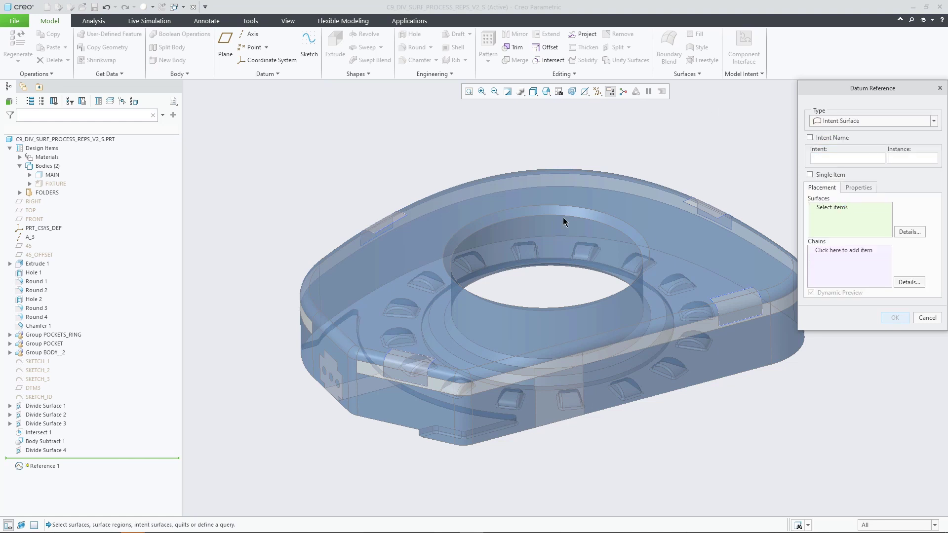
right_click(415, 366)
click(441, 394)
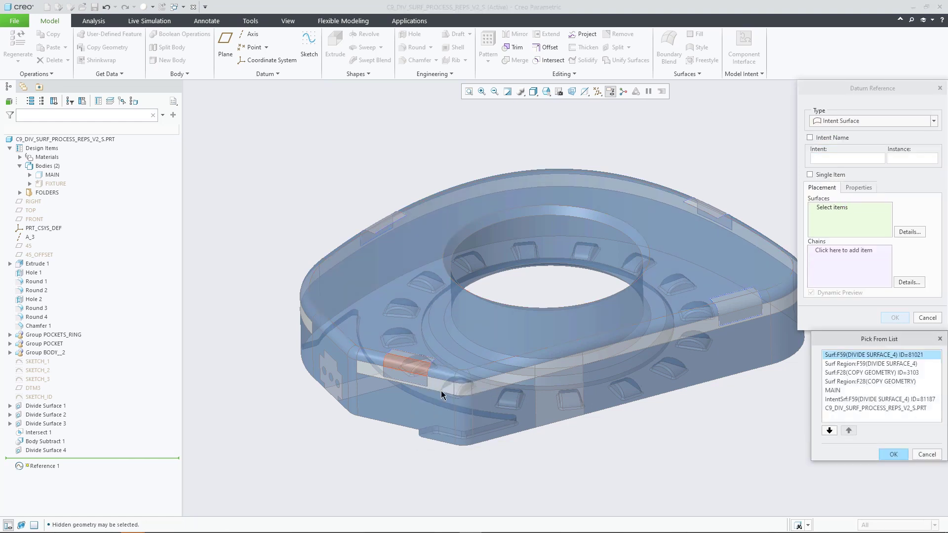
click(883, 399)
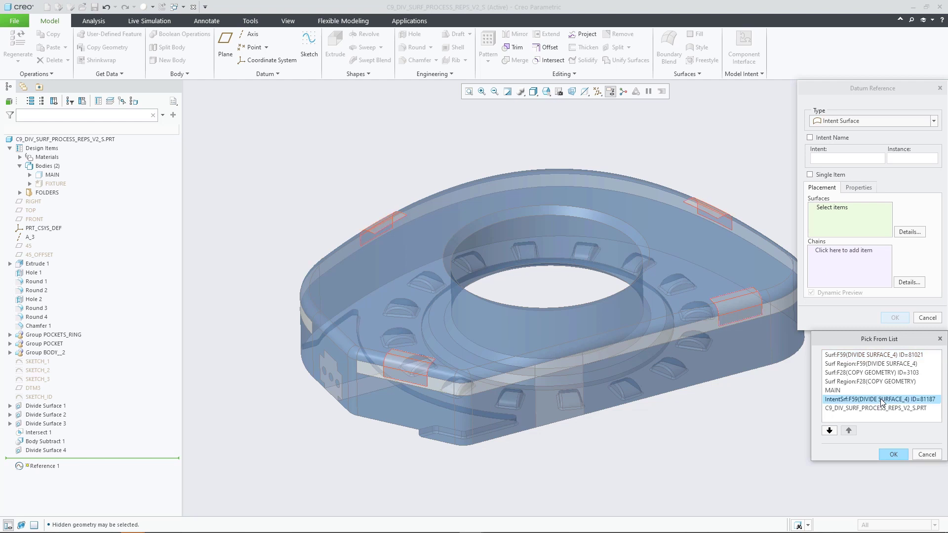
click(888, 454)
click(894, 318)
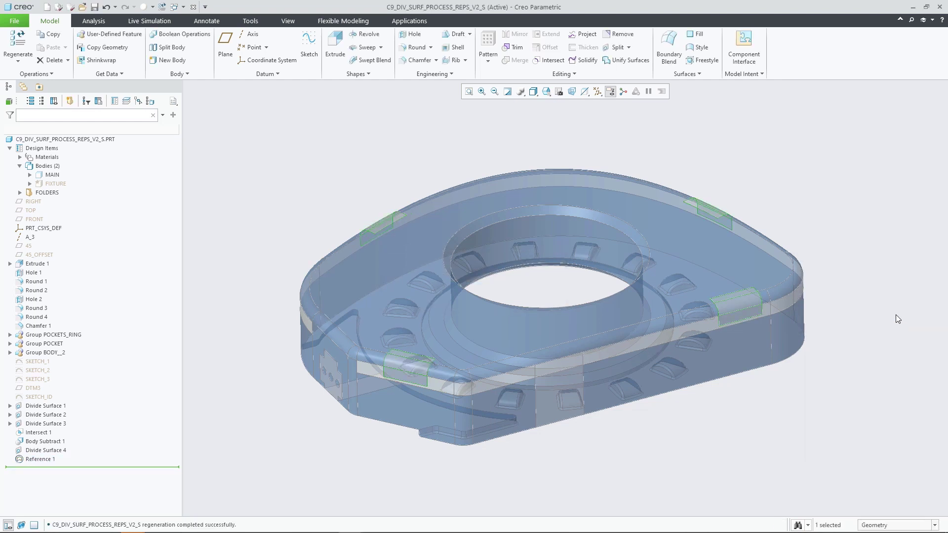
Step: Apply the red appearance to the Reference 1 patches, then select the MAIN body
click(153, 7)
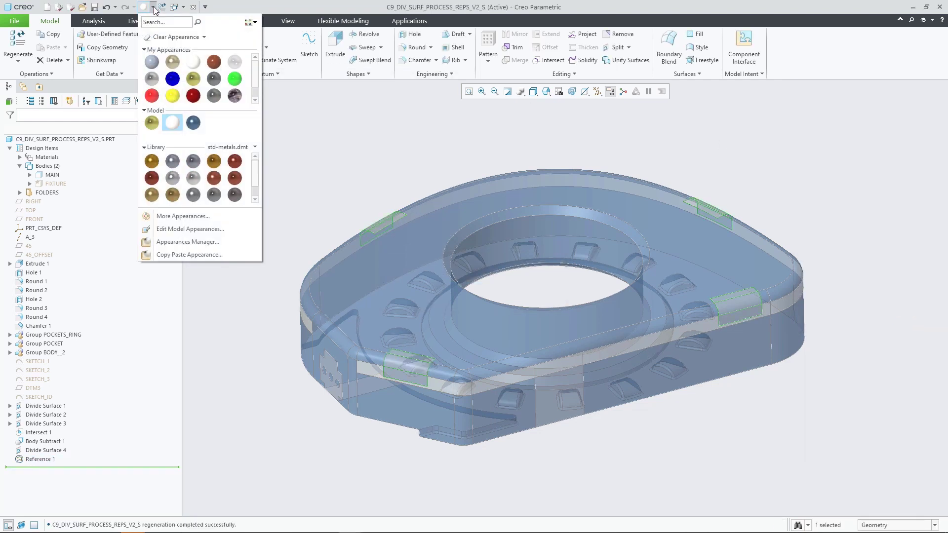
click(155, 95)
click(40, 459)
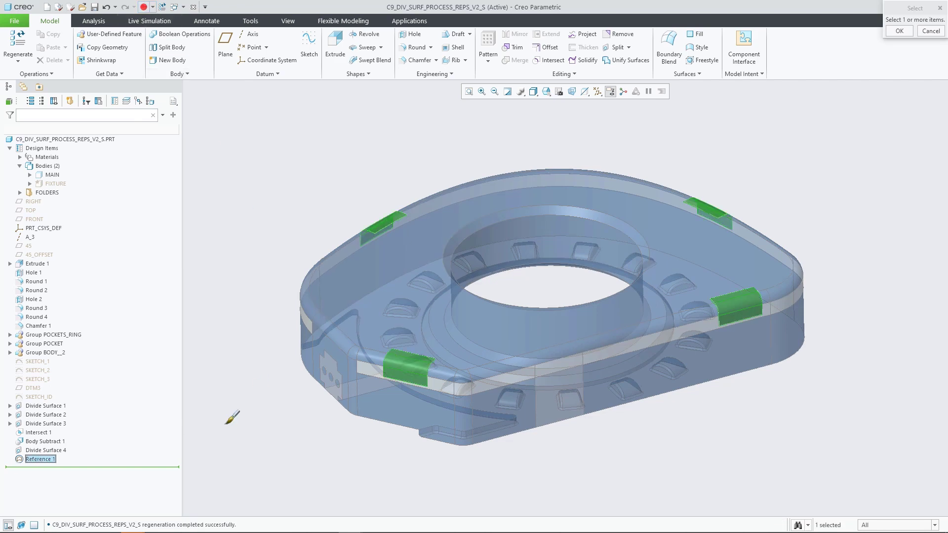
middle_click(247, 419)
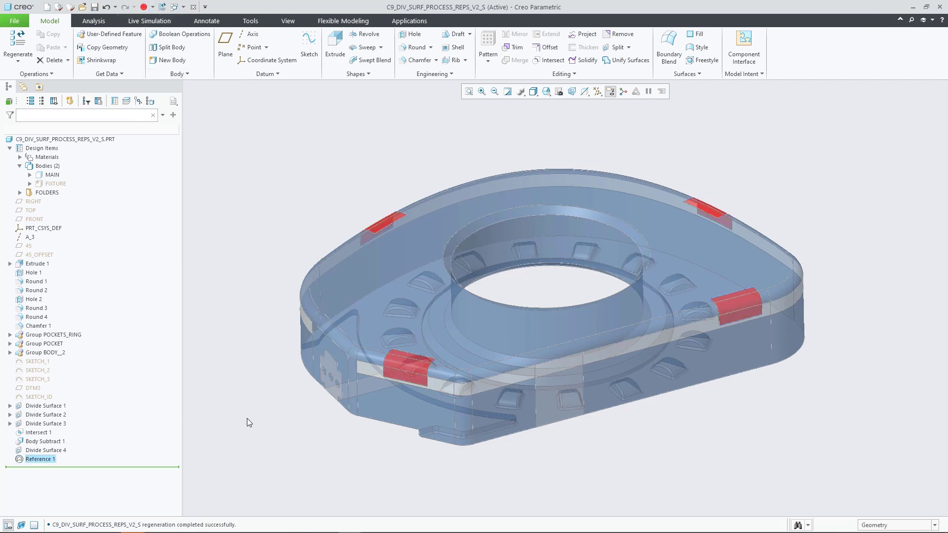
click(52, 175)
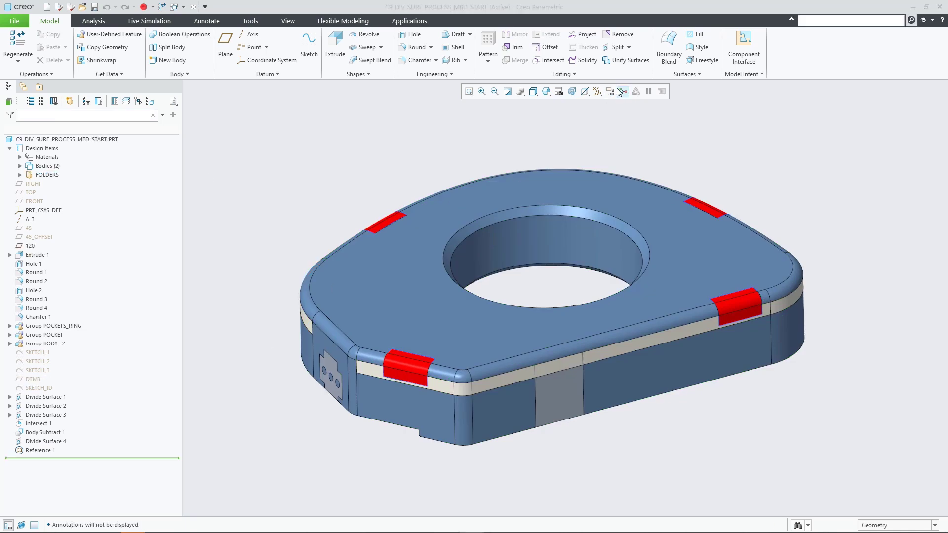
Step: Highlight the surfaces referenced by the '4X permitted fixture contact areas' note, then hide the annotations
click(612, 92)
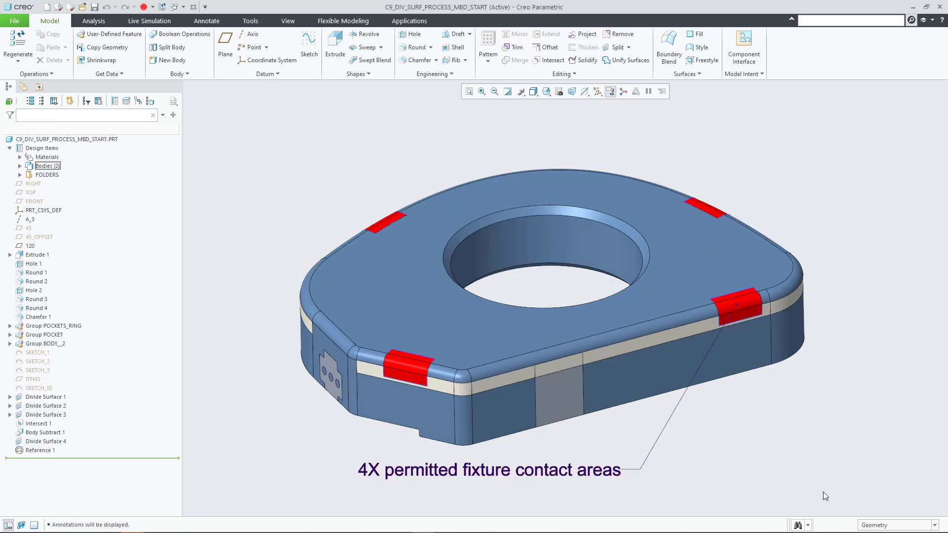
click(595, 473)
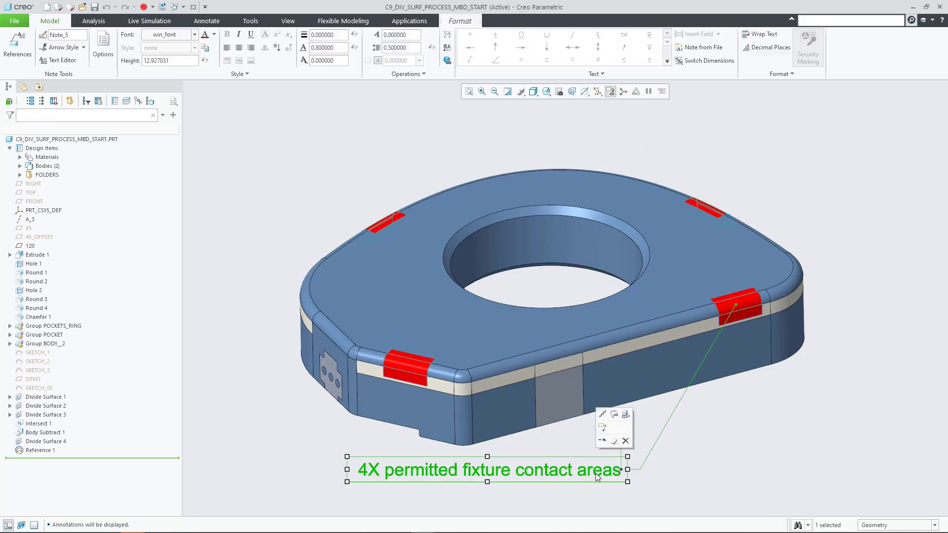
click(626, 414)
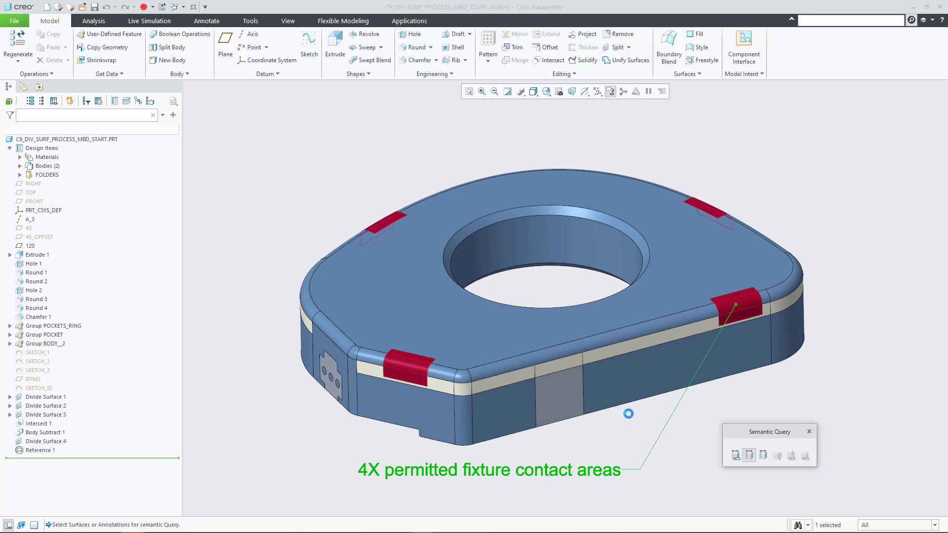
click(684, 454)
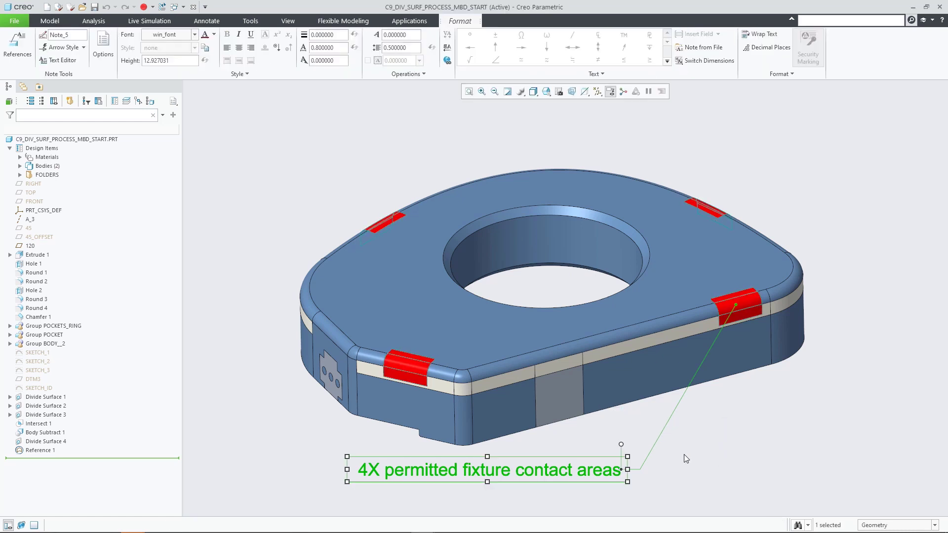
click(684, 454)
click(611, 92)
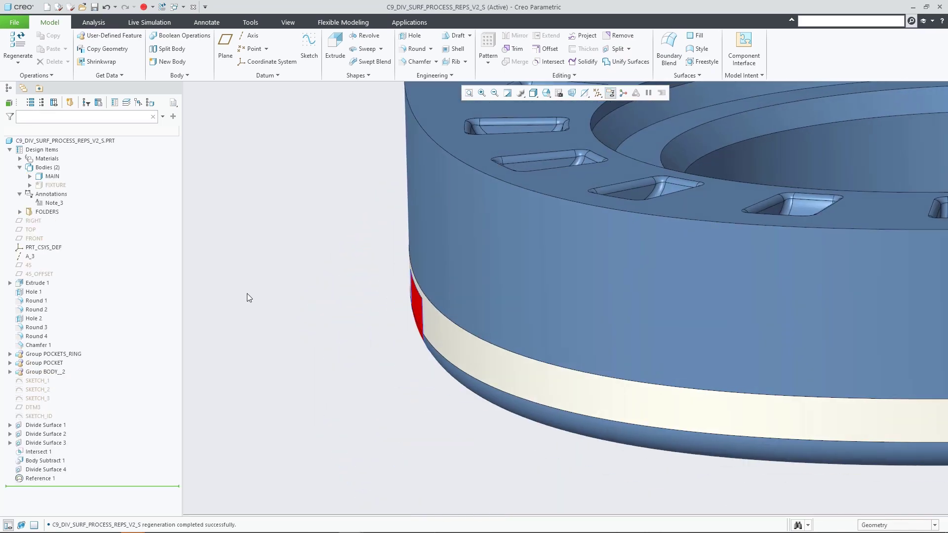
Step: Wrap SKETCH_ID's '50010344-A' text onto the curved side wall as Wrap 1, then select it
click(48, 416)
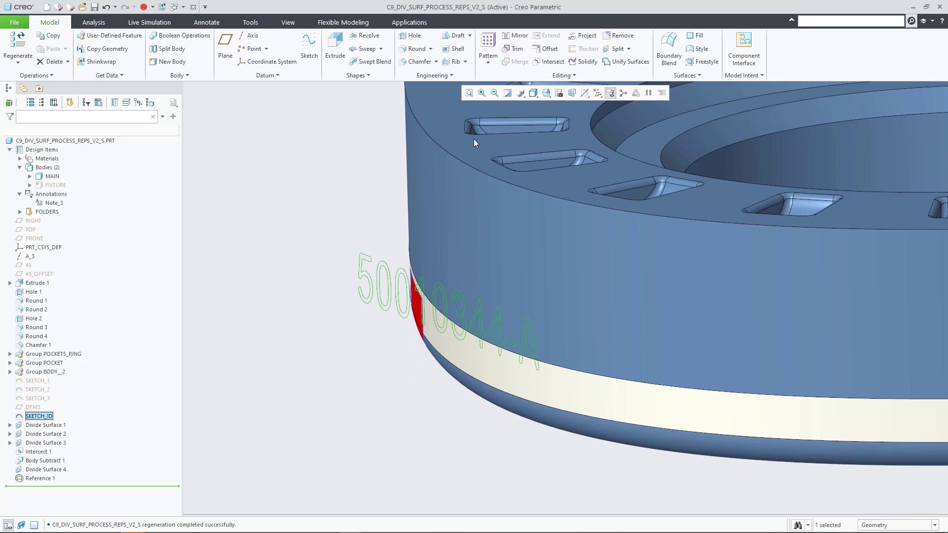
click(562, 75)
click(498, 88)
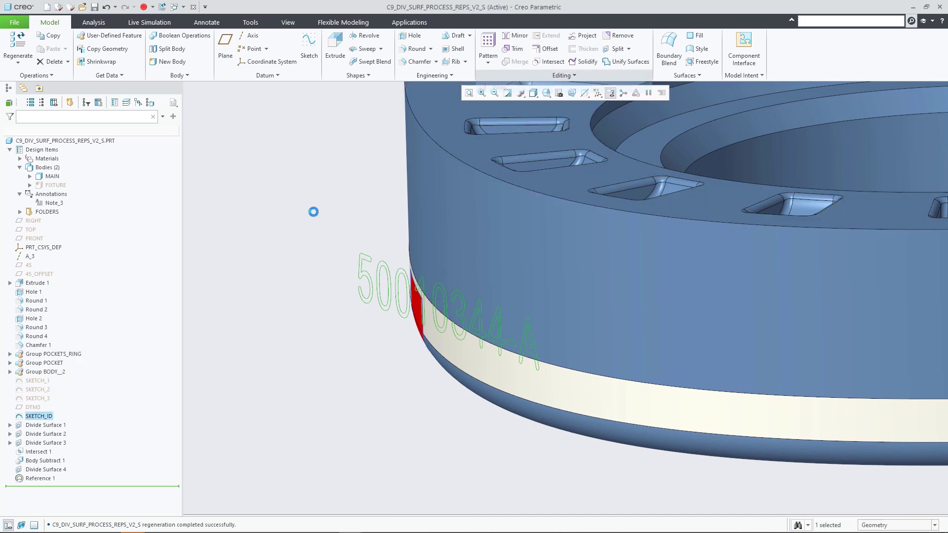
middle_click(299, 230)
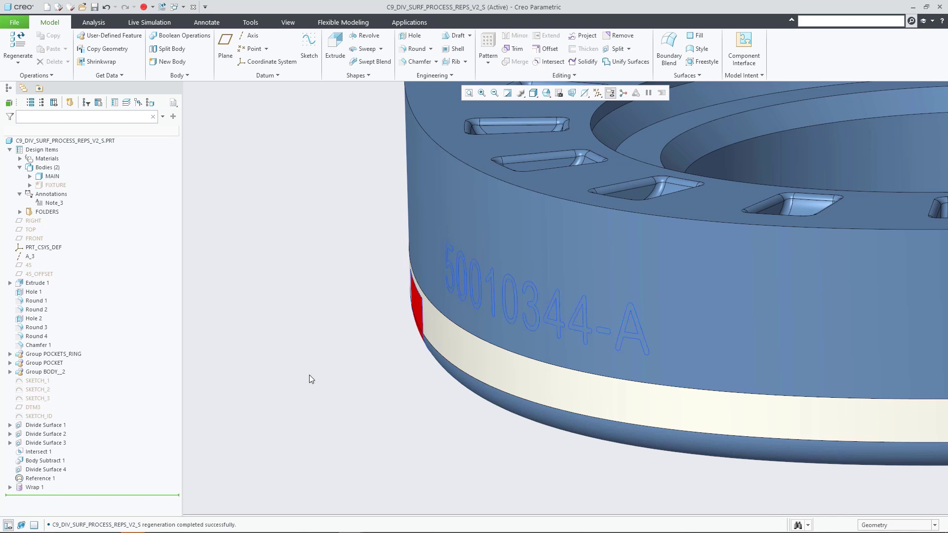
click(32, 488)
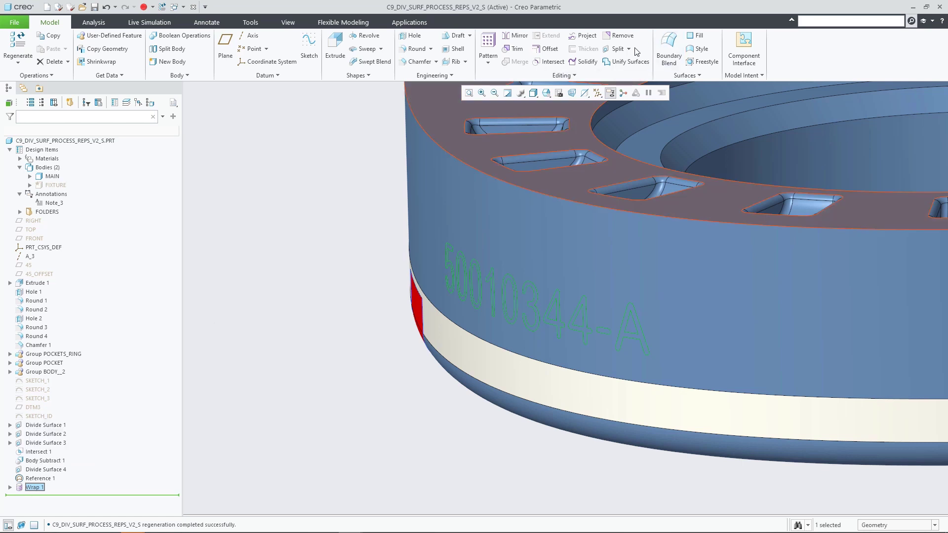
Step: Split the cylindrical side face with Divide Surface, using the Wrap 1 lettering curves as chains
click(629, 49)
click(632, 72)
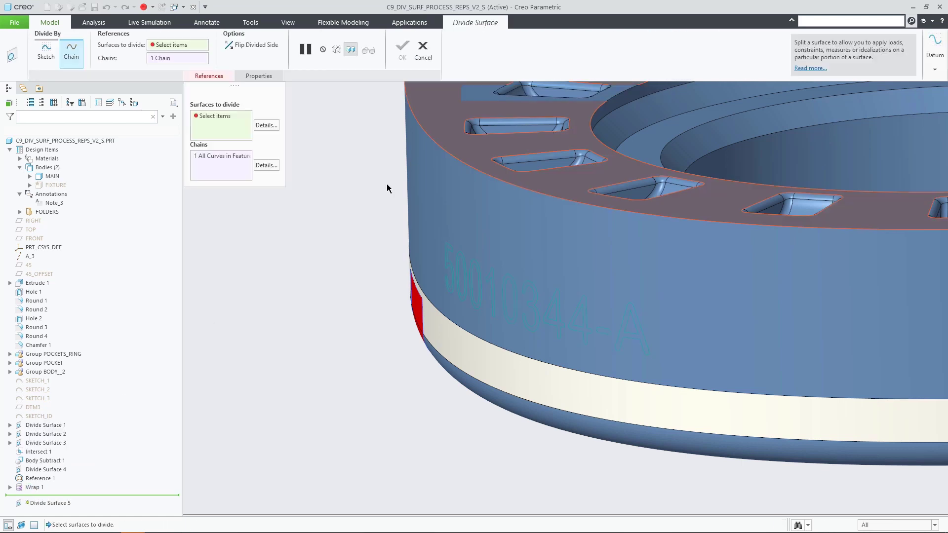
click(217, 158)
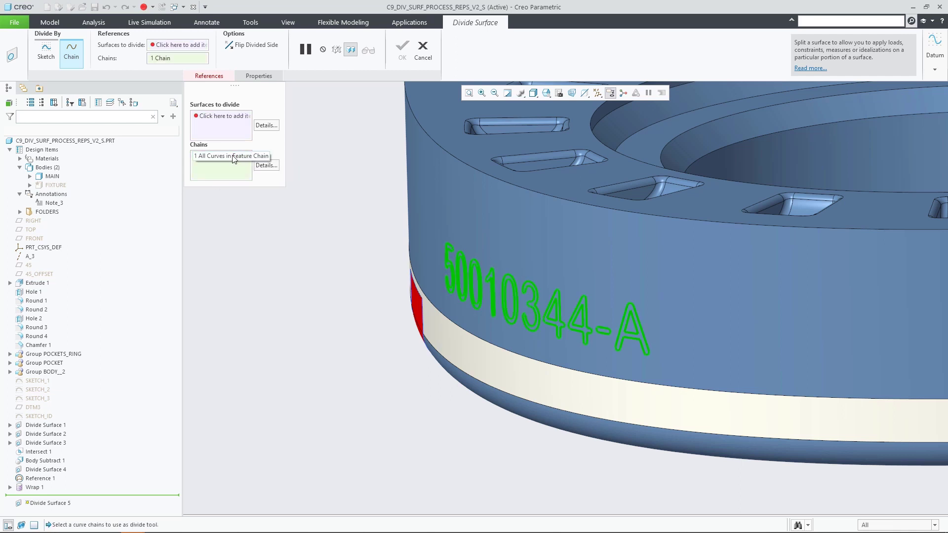
click(220, 129)
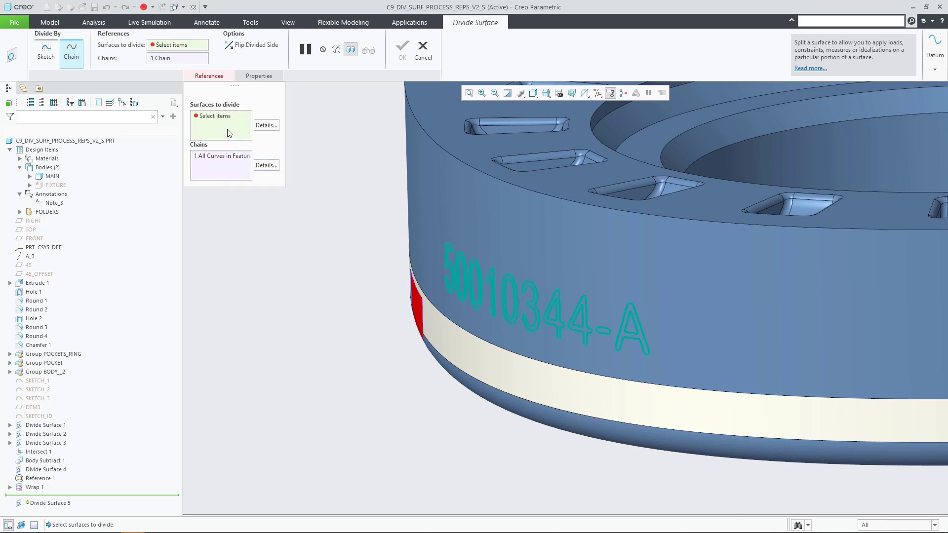
click(549, 236)
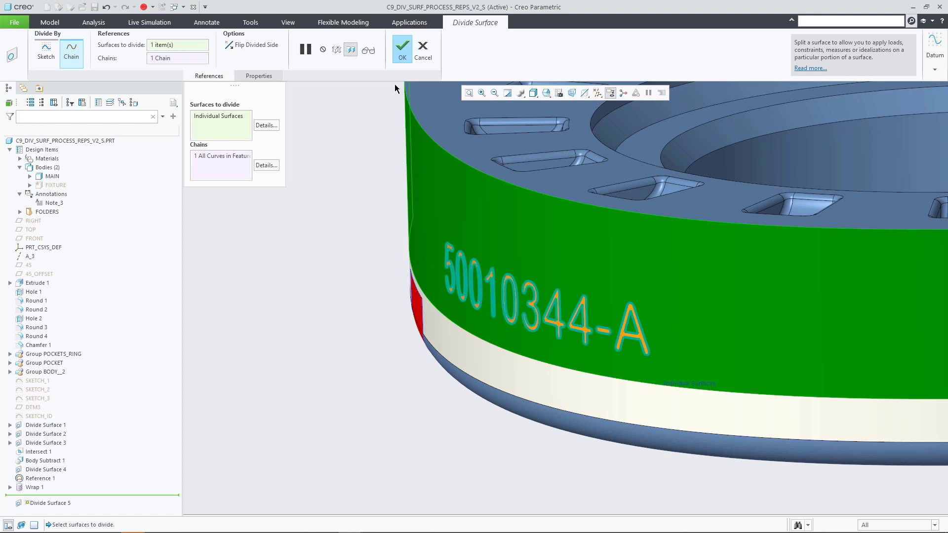
click(401, 47)
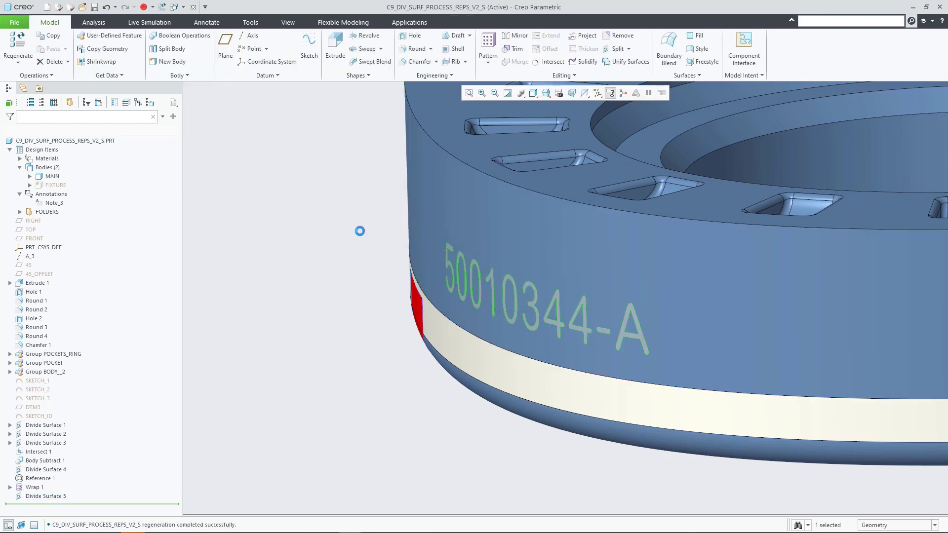
Step: Offset the divided 50010344-A letter surfaces outward by 1 with the Flexible Modeling Offset tool
scroll(535, 358, down, 5)
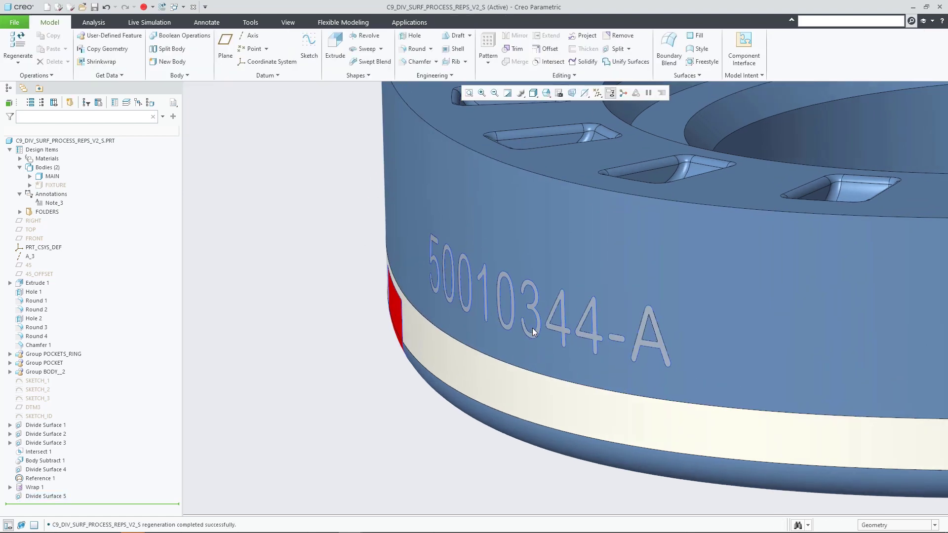
click(540, 367)
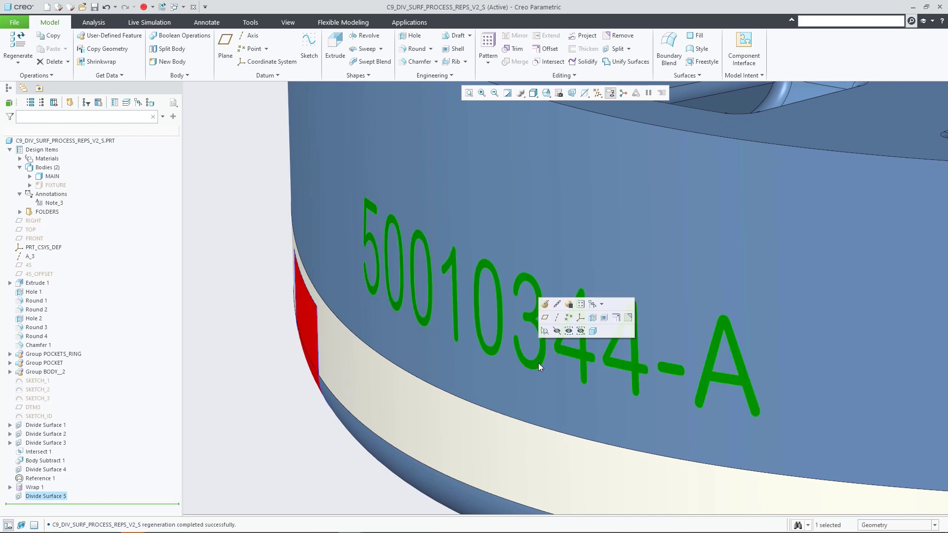
click(341, 25)
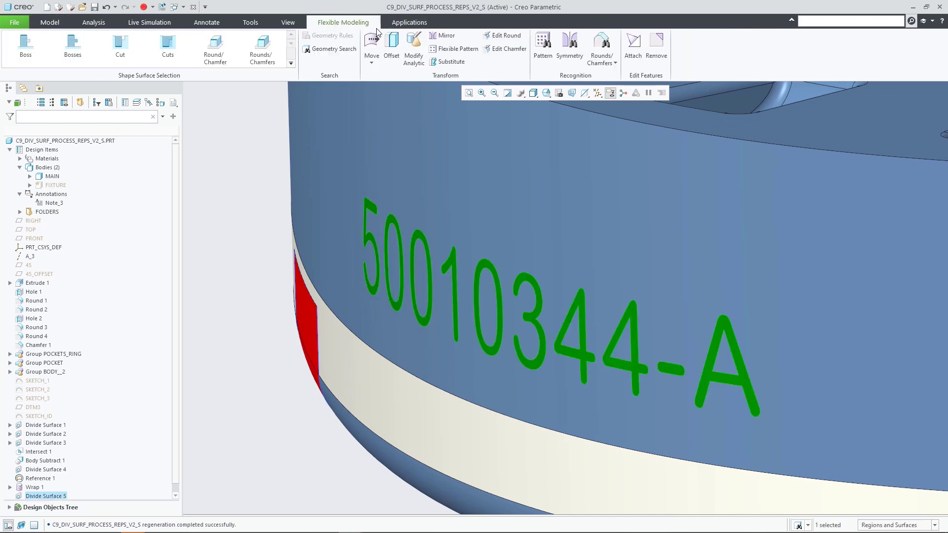
click(393, 44)
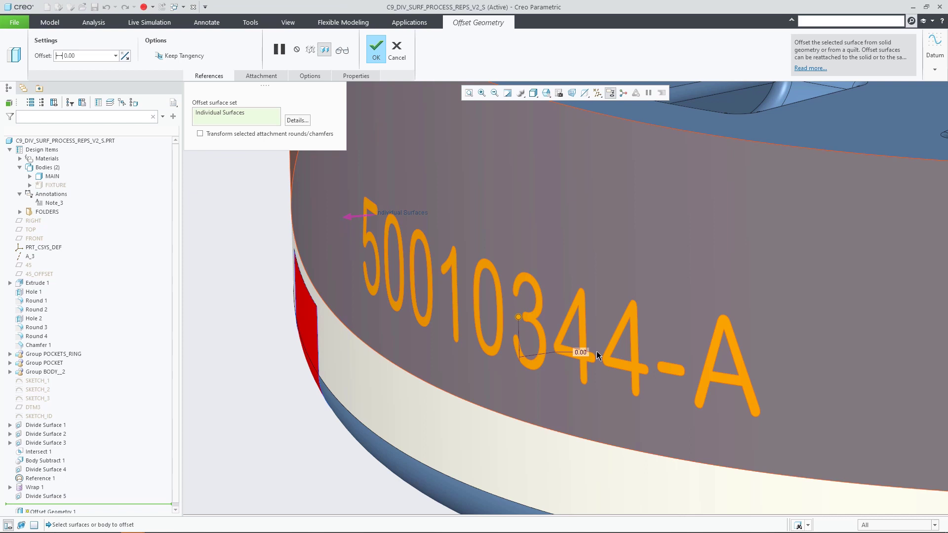
double_click(581, 352)
text(1)
key(Return)
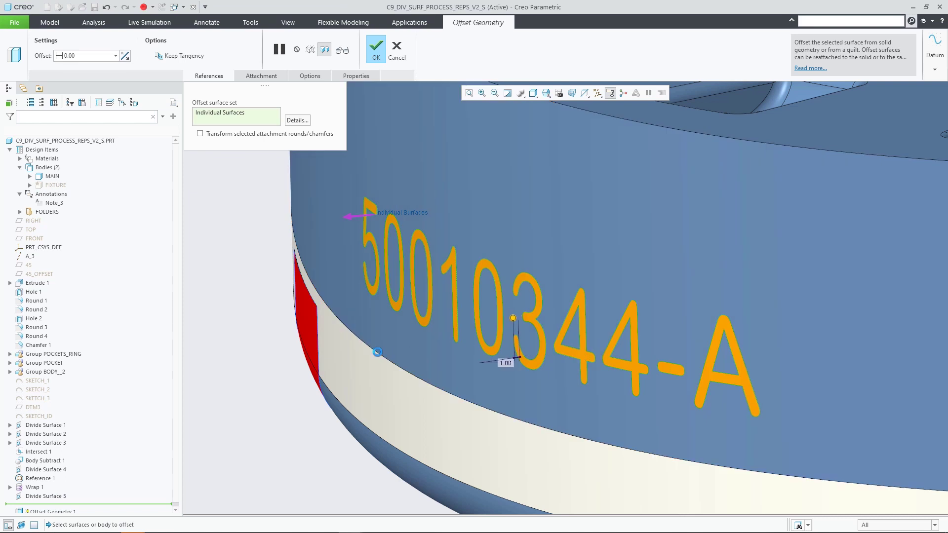
click(255, 318)
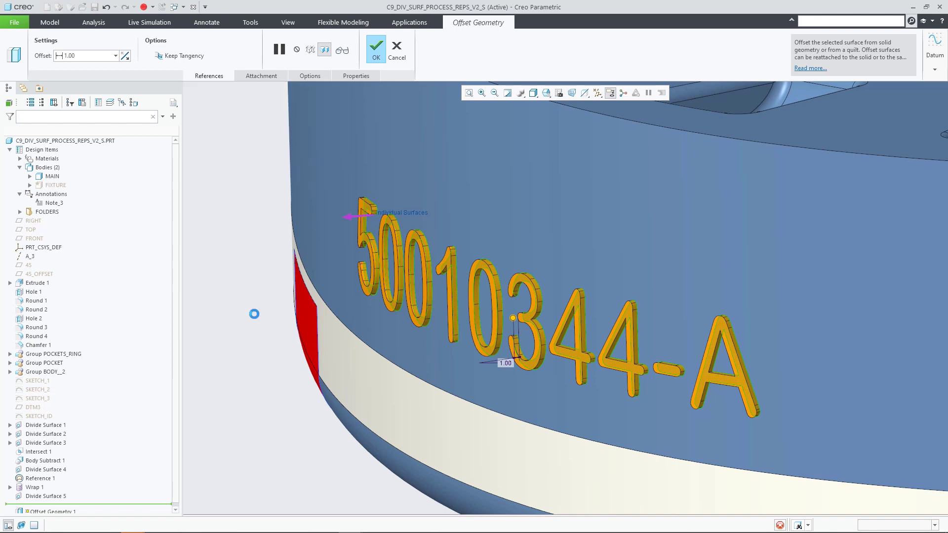
Step: Clear the lettering selection and return to the default orientation showing the whole part
click(253, 314)
key(ctrl+d)
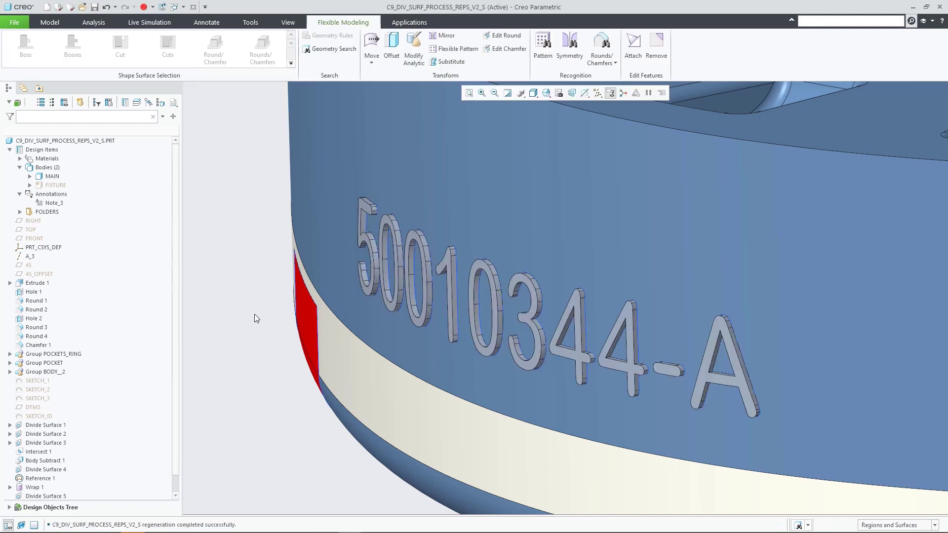